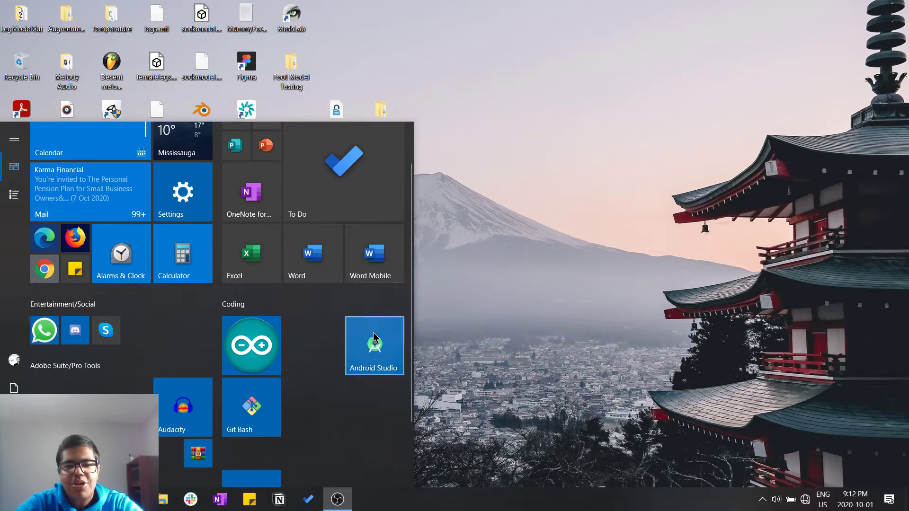
- View the available actions for the Android Studio tile in Start, including uninstalling, and dismiss them without choosing any
{"action": "right_click", "coordinate": [374, 333]}
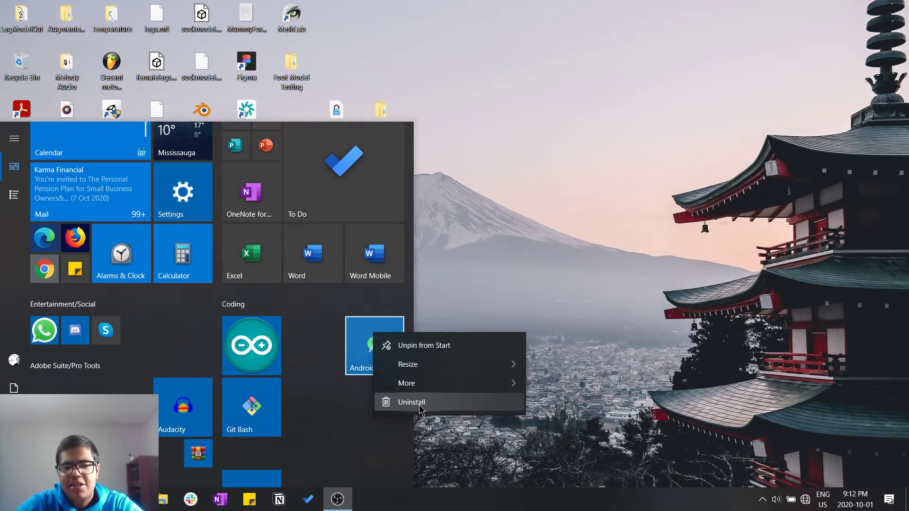
{"action": "left_click", "coordinate": [308, 428]}
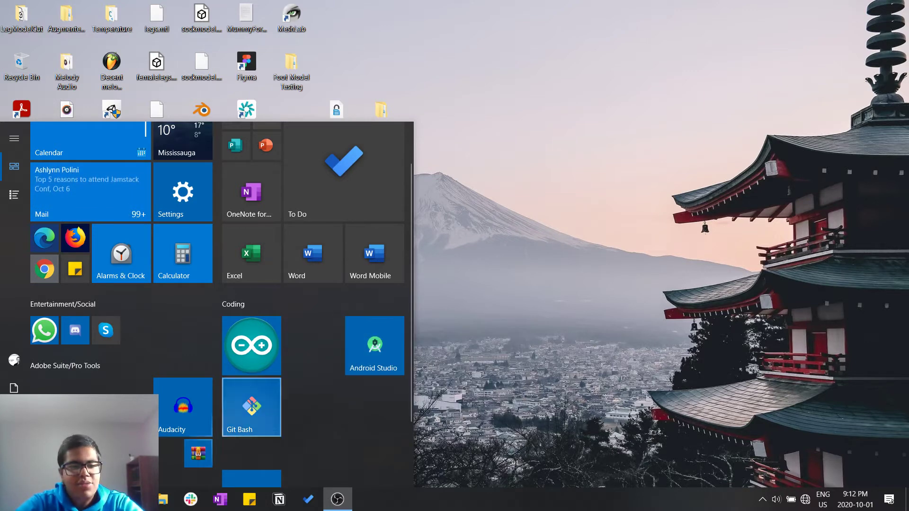
{"action": "key", "text": "Escape"}
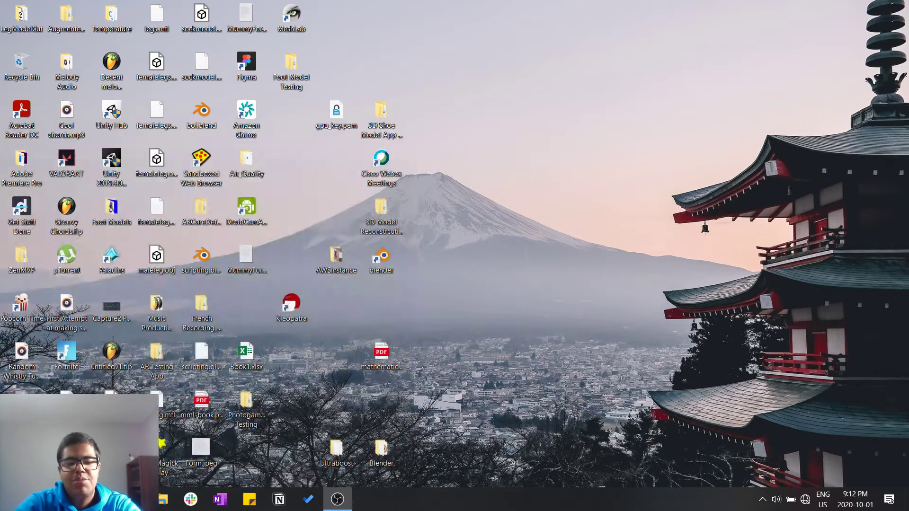
- Search Windows for "add or" and open the Add or remove programs system settings
{"action": "key", "text": "super"}
{"action": "type", "text": "add or"}
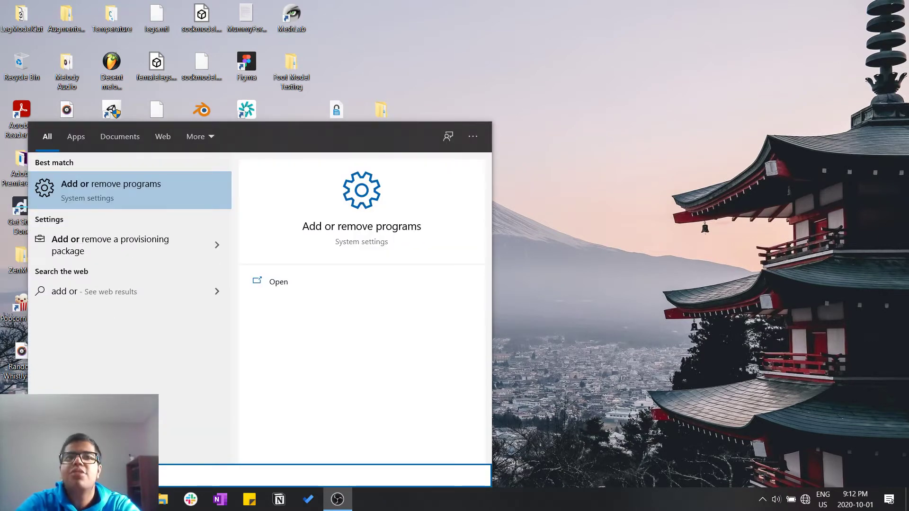
{"action": "key", "text": "Return"}
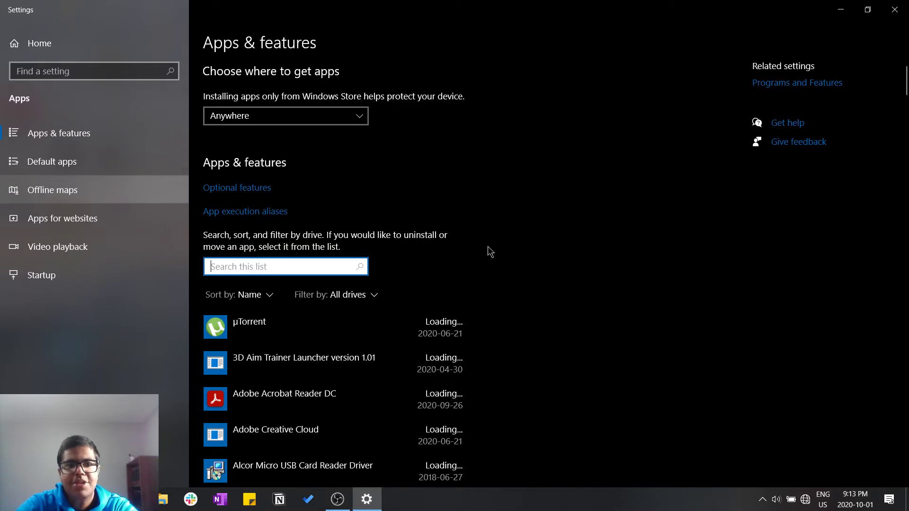
- Examine the full list of installed programs for apps that are no longer needed
{"action": "scroll", "coordinate": [488, 246], "scroll_direction": "down", "scroll_amount": 2}
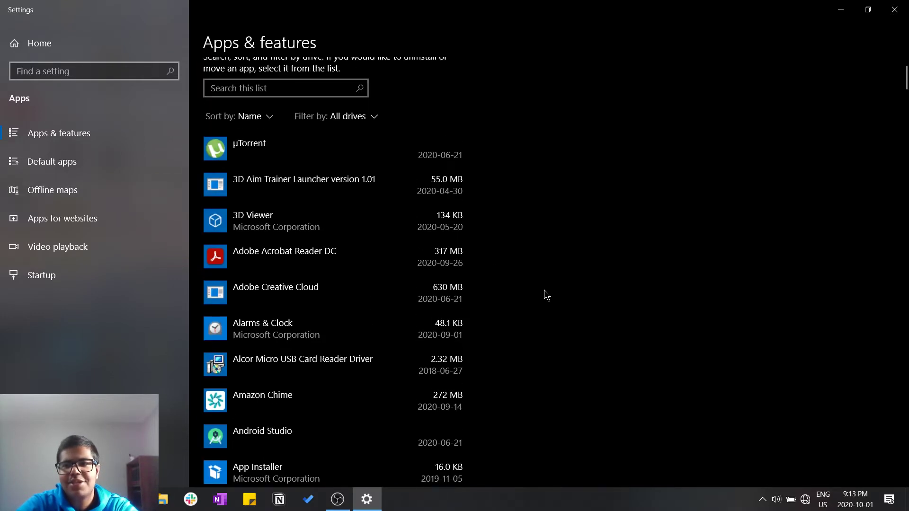
{"action": "scroll", "coordinate": [547, 295], "scroll_direction": "down", "scroll_amount": 9}
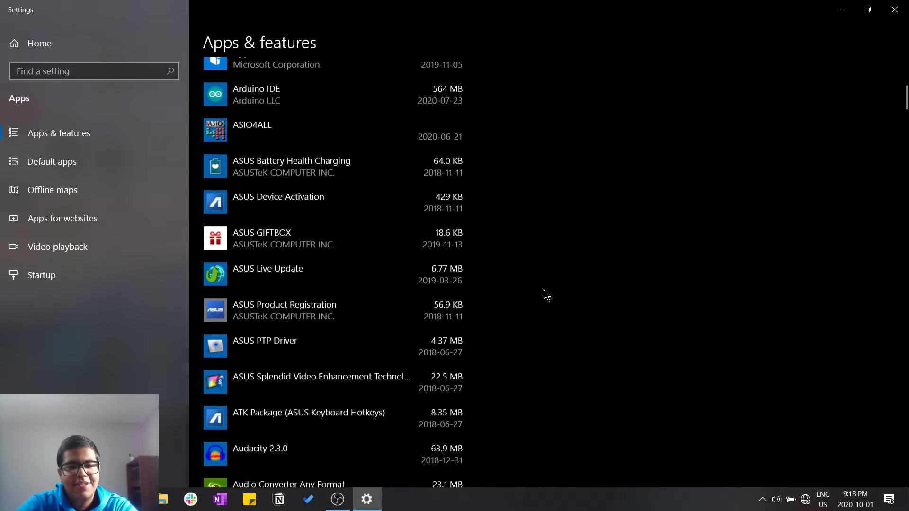
{"action": "scroll", "coordinate": [547, 295], "scroll_direction": "up", "scroll_amount": 12}
{"action": "scroll", "coordinate": [546, 295], "scroll_direction": "down", "scroll_amount": 5}
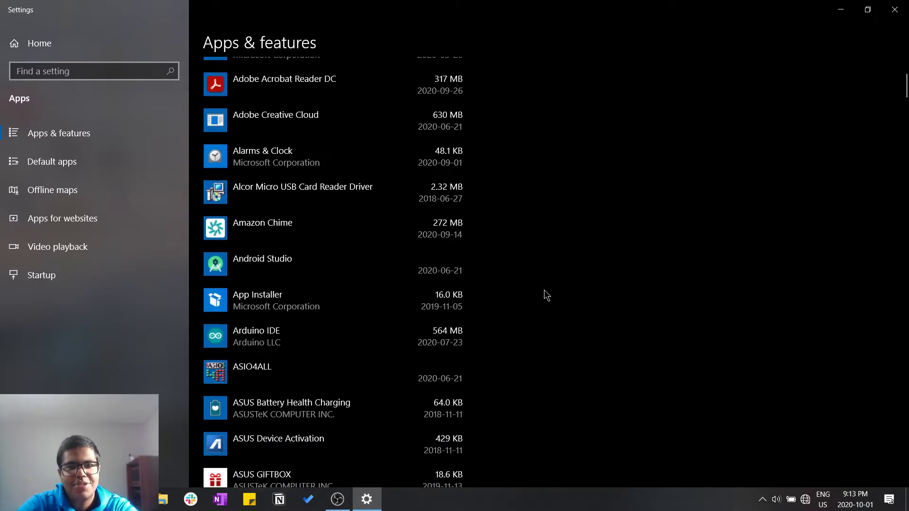
{"action": "scroll", "coordinate": [547, 295], "scroll_direction": "down", "scroll_amount": 7}
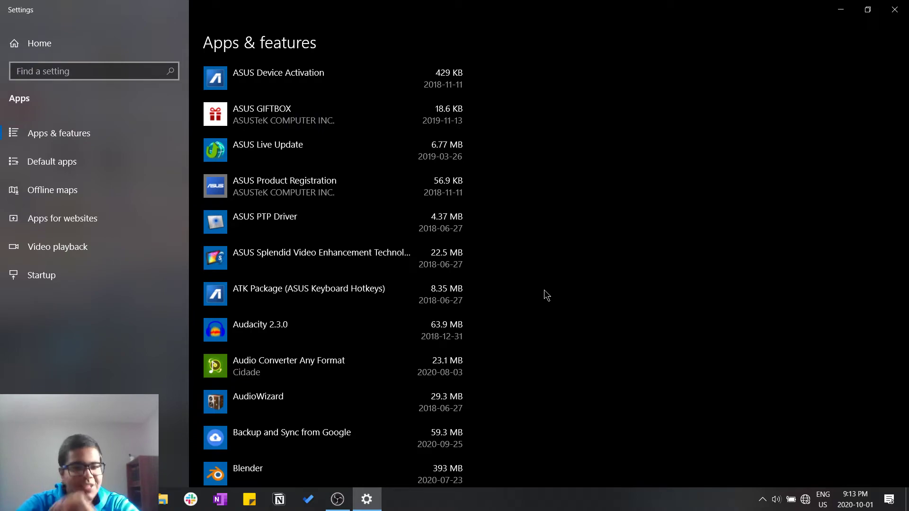
{"action": "scroll", "coordinate": [547, 295], "scroll_direction": "up", "scroll_amount": 8}
{"action": "scroll", "coordinate": [547, 295], "scroll_direction": "down", "scroll_amount": 15}
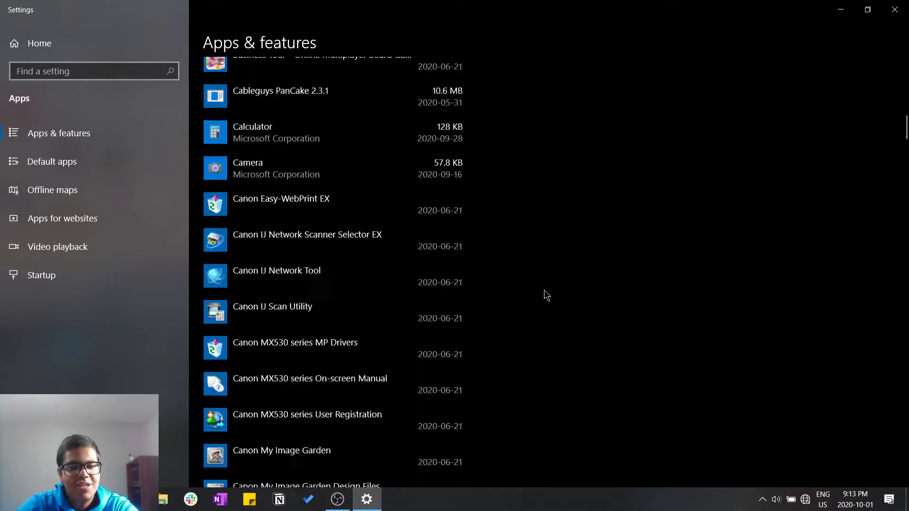
{"action": "scroll", "coordinate": [546, 295], "scroll_direction": "down", "scroll_amount": 20}
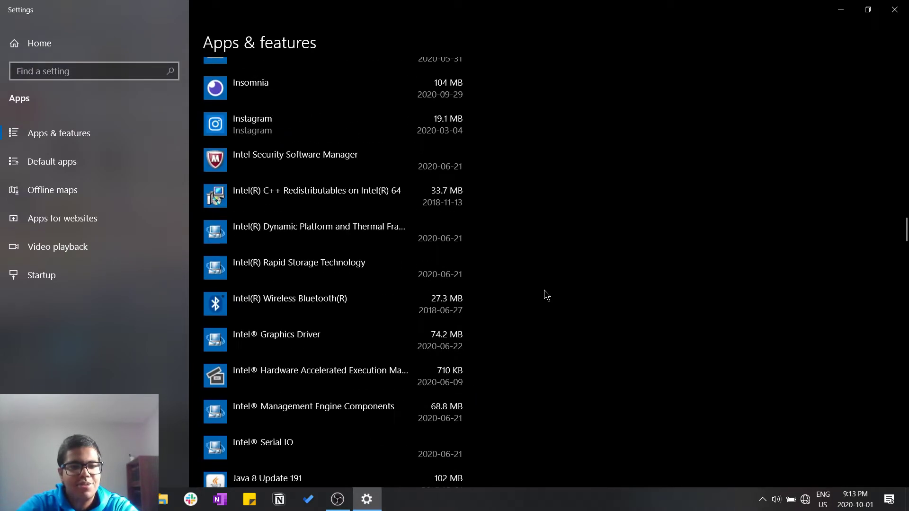
{"action": "scroll", "coordinate": [351, 254], "scroll_direction": "down", "scroll_amount": 20}
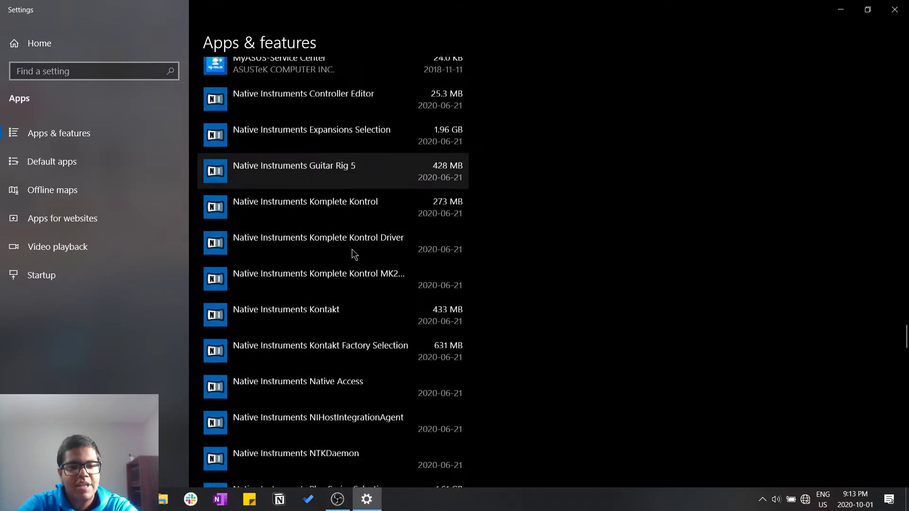
{"action": "scroll", "coordinate": [352, 250], "scroll_direction": "down", "scroll_amount": 20}
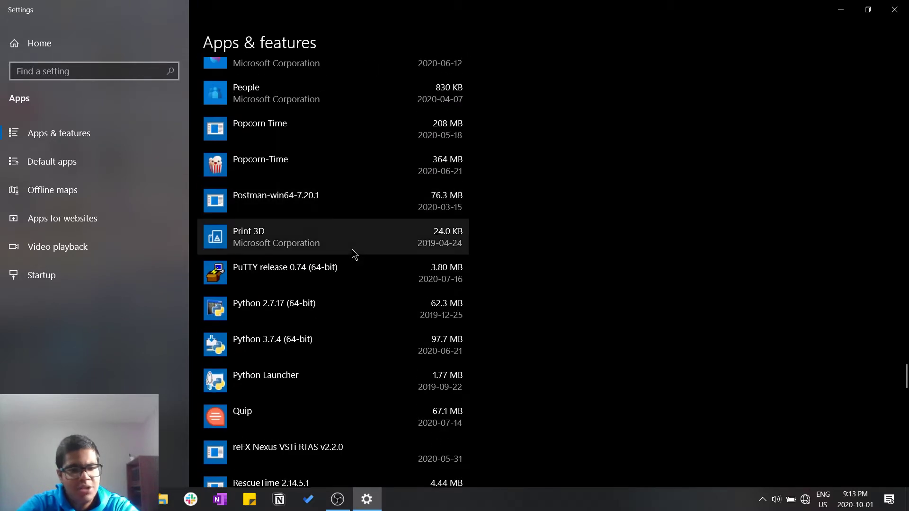
{"action": "scroll", "coordinate": [351, 250], "scroll_direction": "down", "scroll_amount": 5}
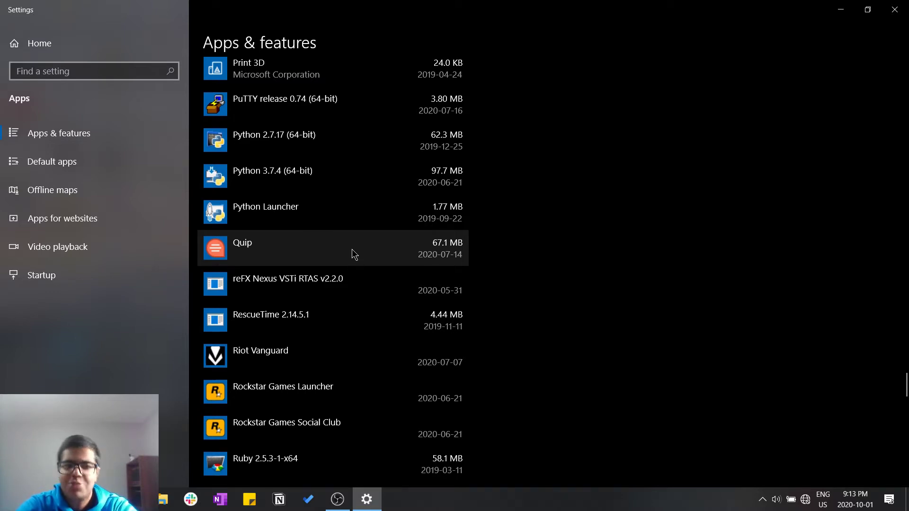
{"action": "scroll", "coordinate": [351, 250], "scroll_direction": "up", "scroll_amount": 15}
{"action": "scroll", "coordinate": [351, 249], "scroll_direction": "up", "scroll_amount": 7}
{"action": "scroll", "coordinate": [325, 356], "scroll_direction": "up", "scroll_amount": 10}
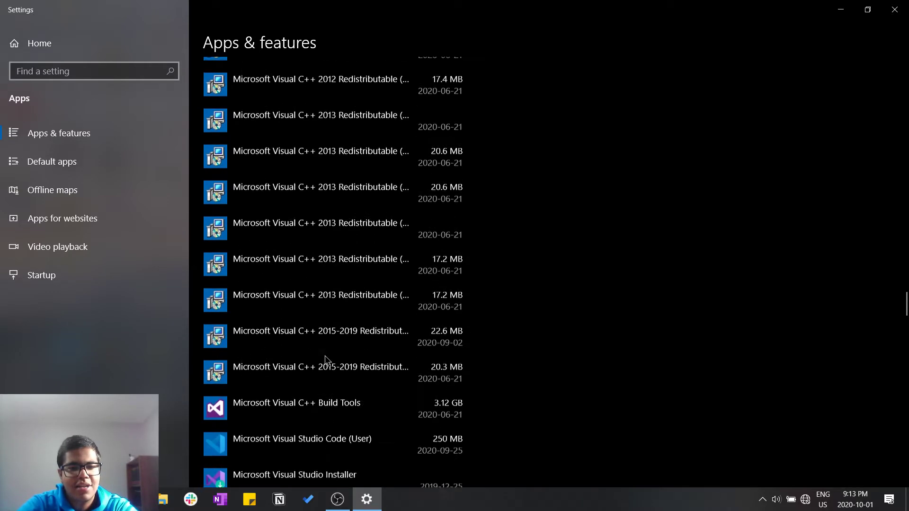
{"action": "scroll", "coordinate": [343, 386], "scroll_direction": "down", "scroll_amount": 10}
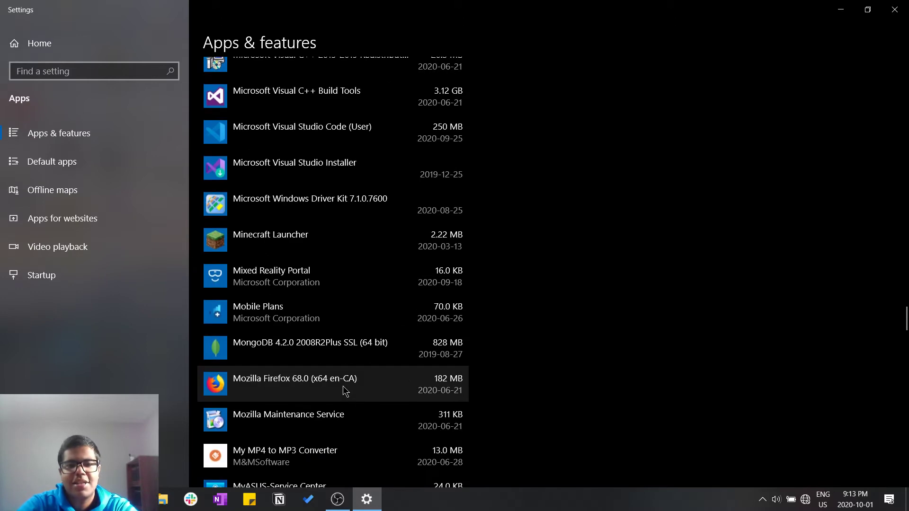
{"action": "scroll", "coordinate": [359, 142], "scroll_direction": "down", "scroll_amount": 20}
{"action": "scroll", "coordinate": [359, 142], "scroll_direction": "up", "scroll_amount": 9}
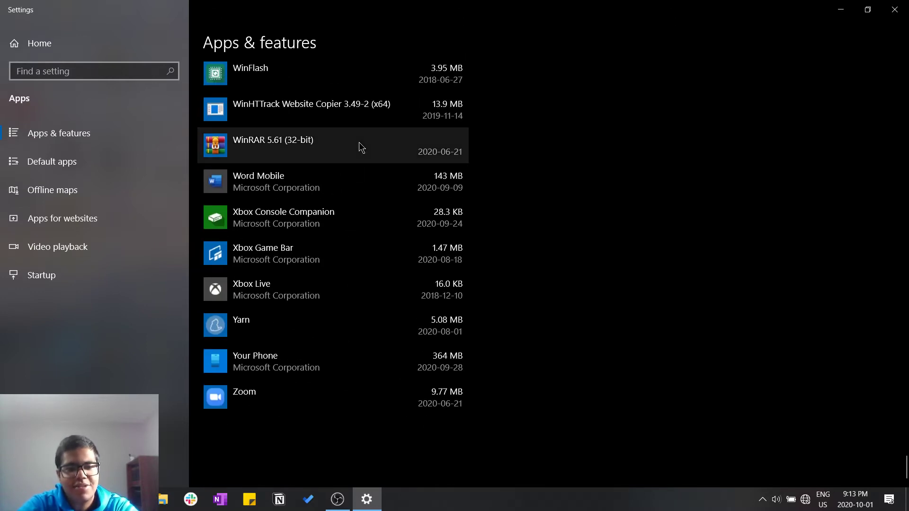
{"action": "scroll", "coordinate": [359, 142], "scroll_direction": "up", "scroll_amount": 12}
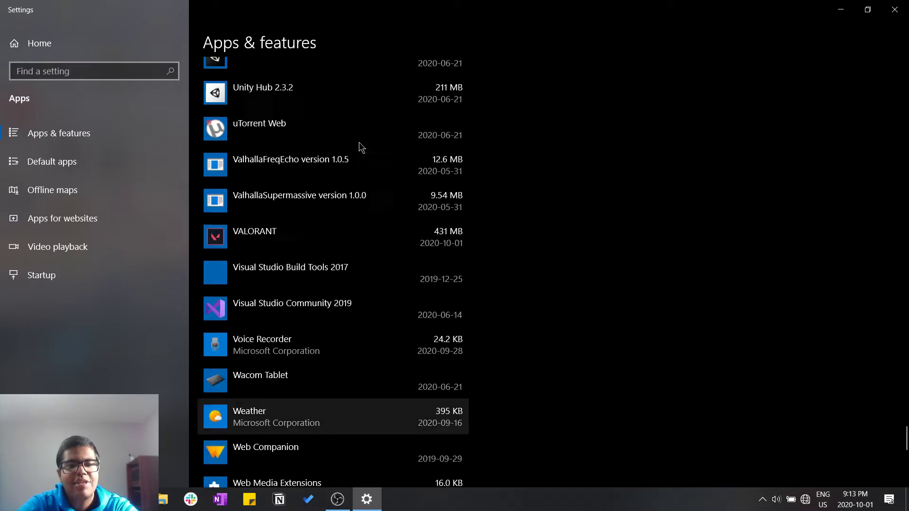
{"action": "scroll", "coordinate": [359, 142], "scroll_direction": "up", "scroll_amount": 1}
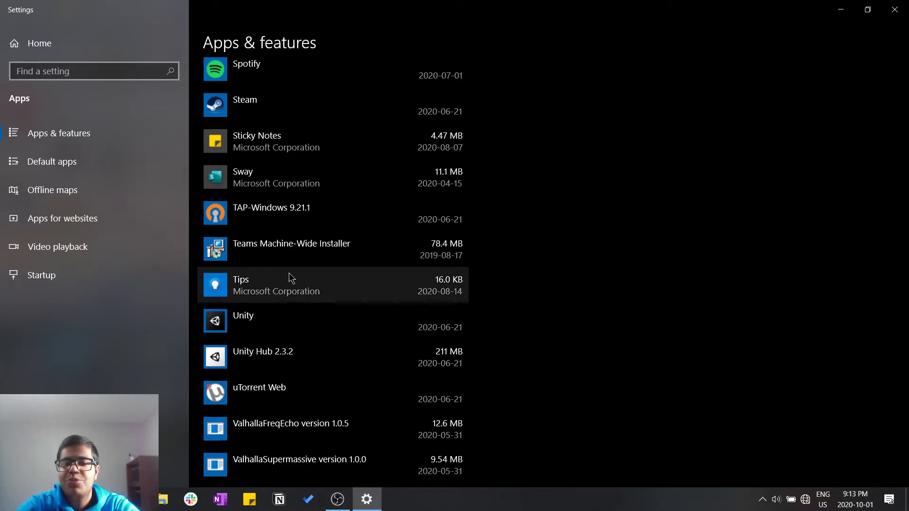
{"action": "scroll", "coordinate": [289, 274], "scroll_direction": "up", "scroll_amount": 15}
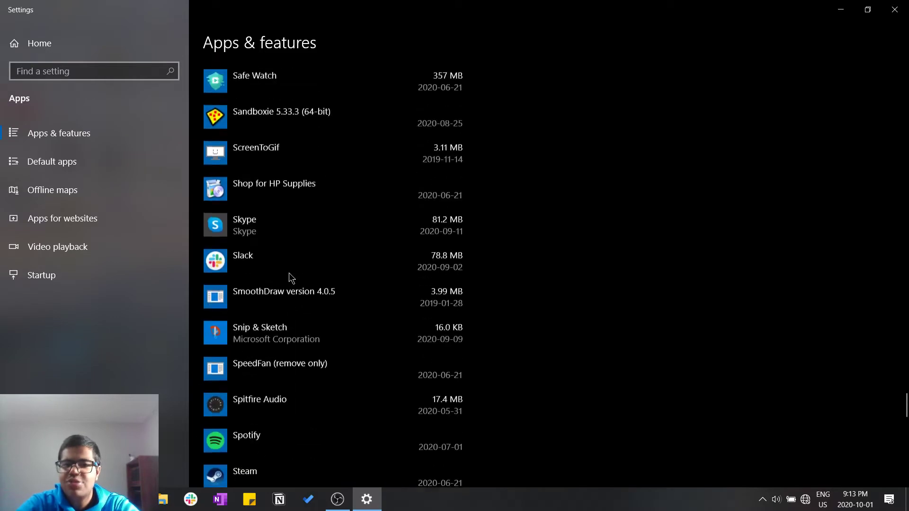
{"action": "scroll", "coordinate": [289, 274], "scroll_direction": "up", "scroll_amount": 15}
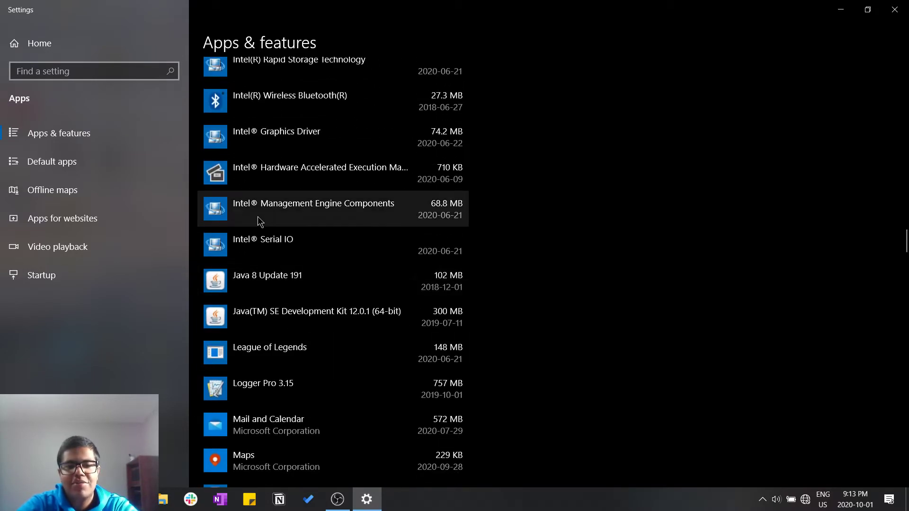
{"action": "scroll", "coordinate": [260, 222], "scroll_direction": "up", "scroll_amount": 10}
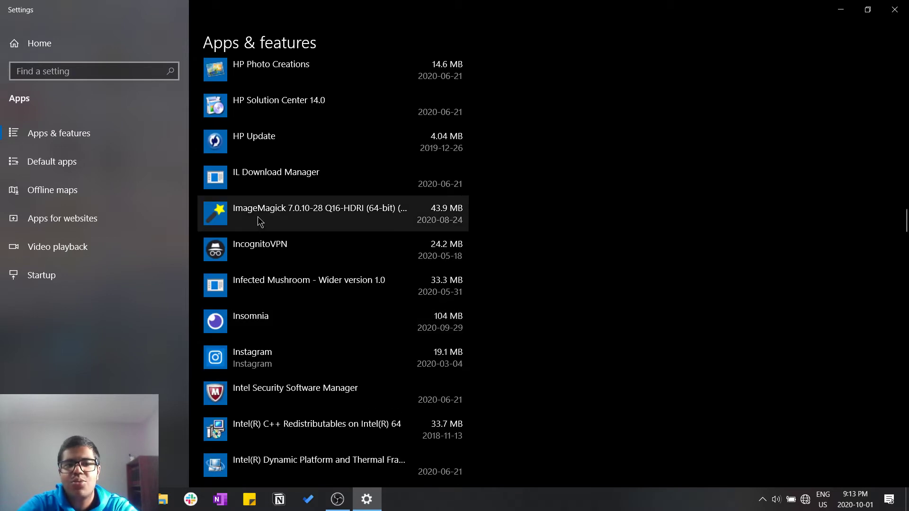
{"action": "scroll", "coordinate": [260, 221], "scroll_direction": "up", "scroll_amount": 6}
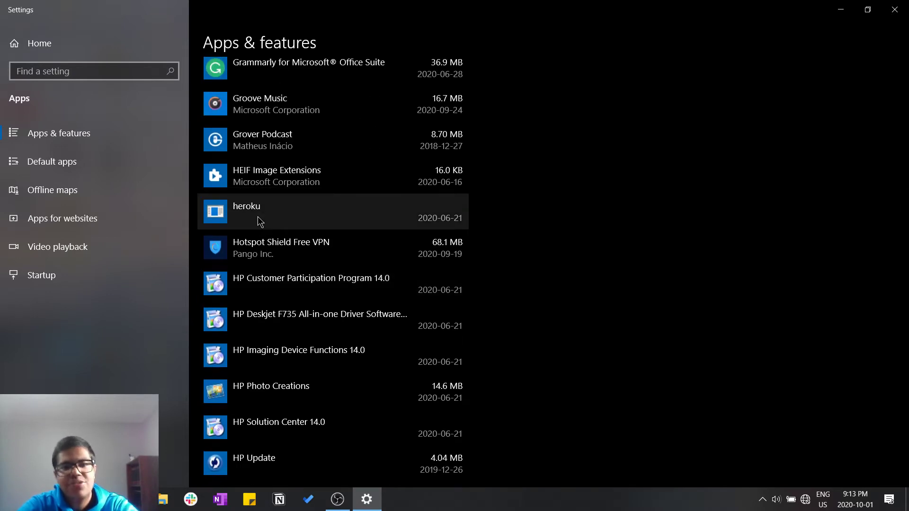
{"action": "scroll", "coordinate": [259, 221], "scroll_direction": "up", "scroll_amount": 5}
{"action": "scroll", "coordinate": [260, 222], "scroll_direction": "up", "scroll_amount": 6}
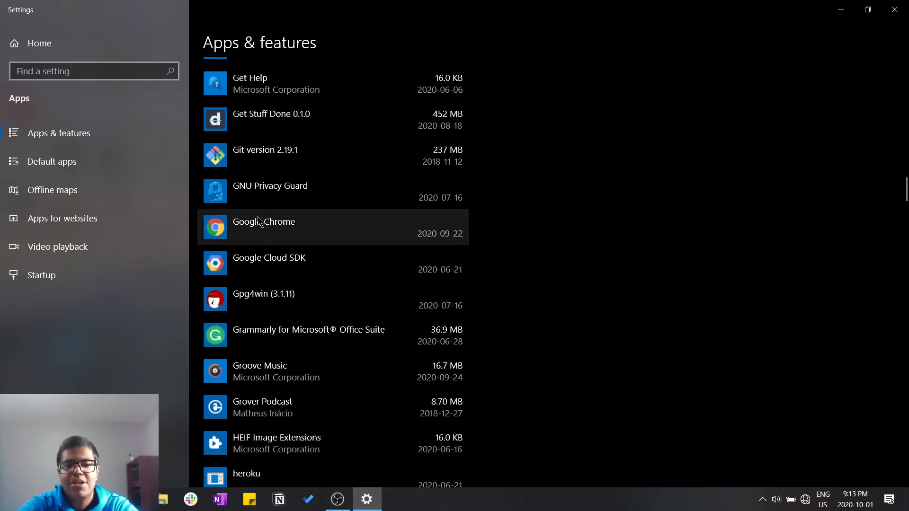
{"action": "scroll", "coordinate": [258, 219], "scroll_direction": "up", "scroll_amount": 5}
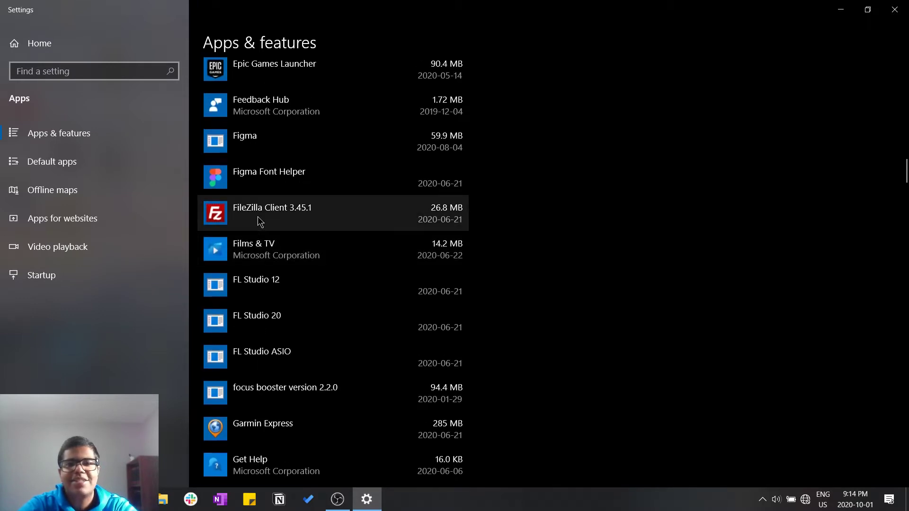
{"action": "scroll", "coordinate": [259, 221], "scroll_direction": "up", "scroll_amount": 10}
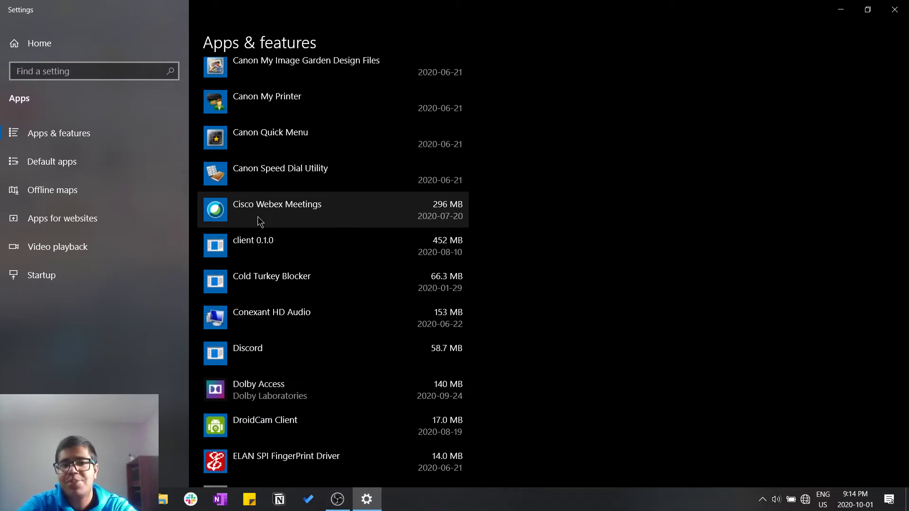
{"action": "scroll", "coordinate": [260, 221], "scroll_direction": "up", "scroll_amount": 4}
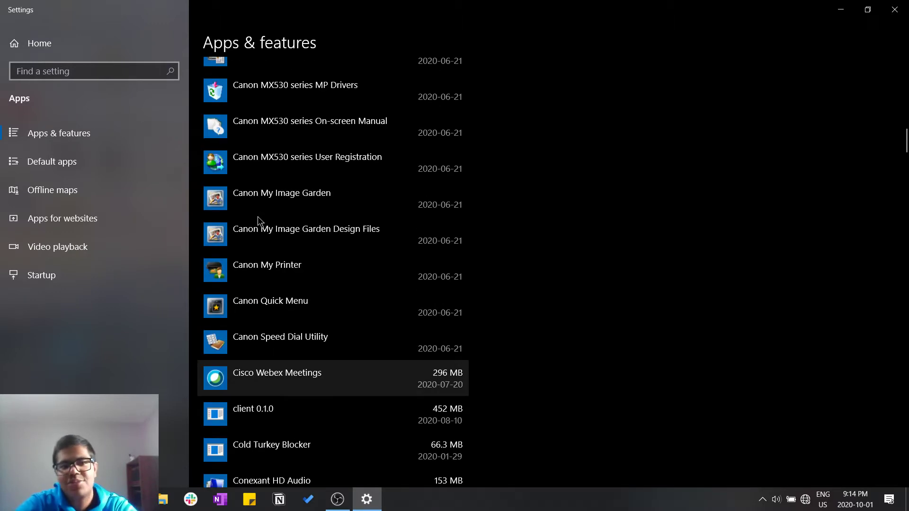
{"action": "scroll", "coordinate": [259, 221], "scroll_direction": "up", "scroll_amount": 8}
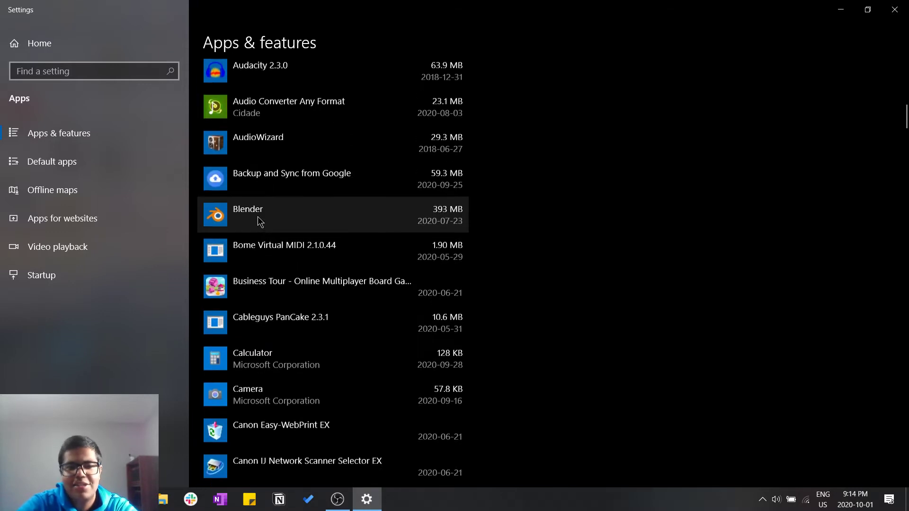
{"action": "scroll", "coordinate": [284, 302], "scroll_direction": "up", "scroll_amount": 2}
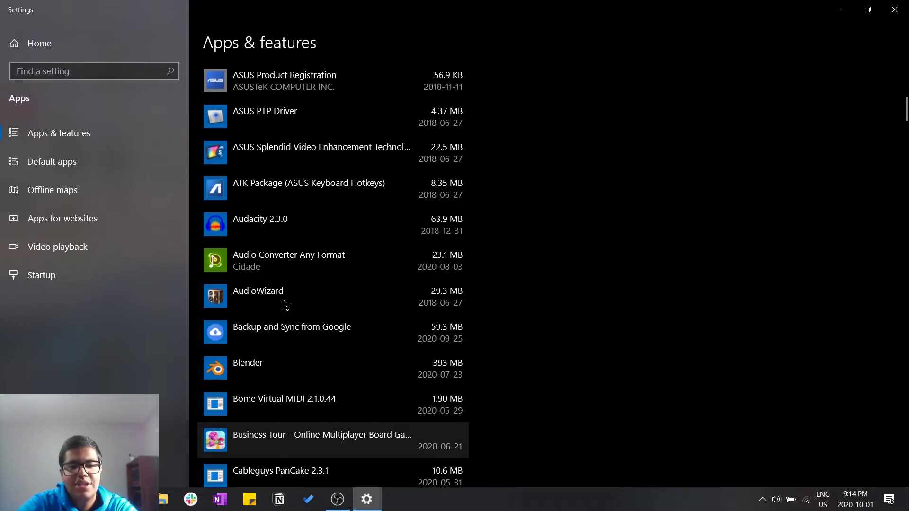
- Expand the Business Tour - Online Multiplayer Board Game entry to view its uninstall option, and return to the start of the list
{"action": "scroll", "coordinate": [284, 310], "scroll_direction": "down", "scroll_amount": 5}
{"action": "left_click", "coordinate": [270, 194]}
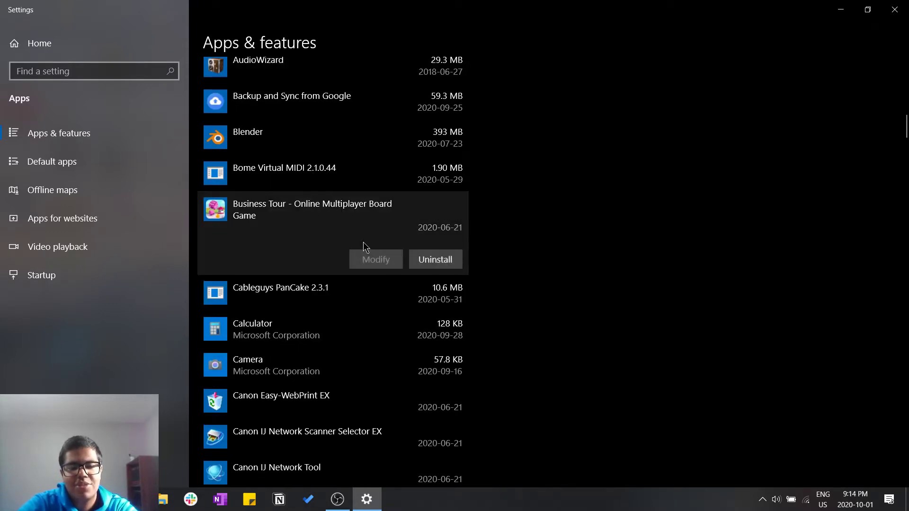
{"action": "scroll", "coordinate": [425, 235], "scroll_direction": "up", "scroll_amount": 10}
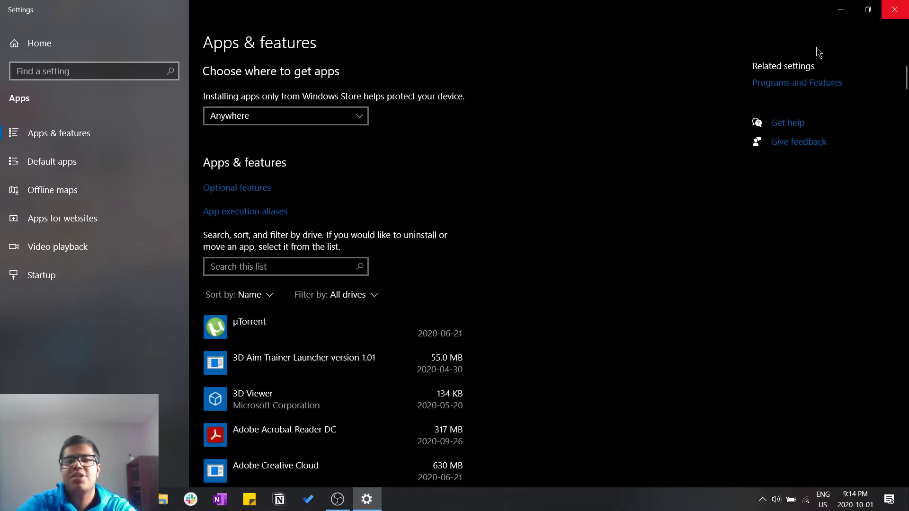
- Open the Lock screen page of the Personalization settings and bring its fun facts and app status options into view
{"action": "left_click", "coordinate": [37, 47]}
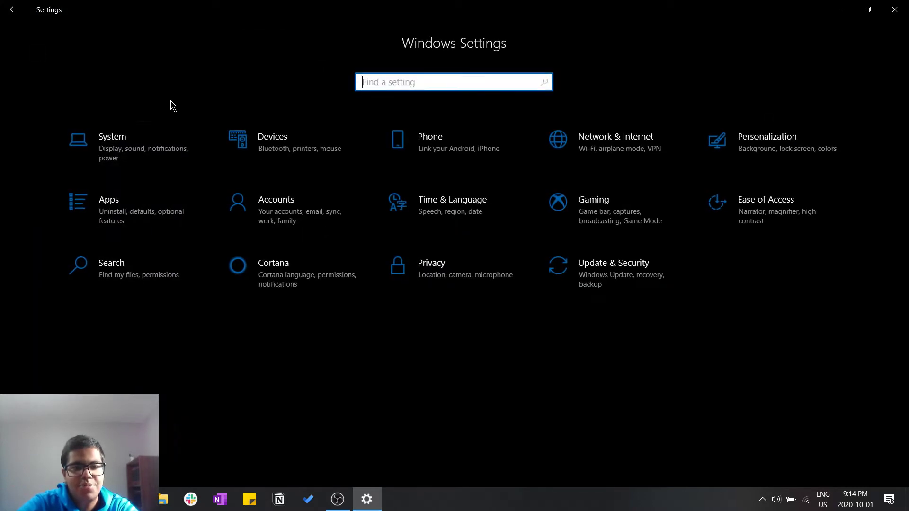
{"action": "left_click", "coordinate": [816, 152]}
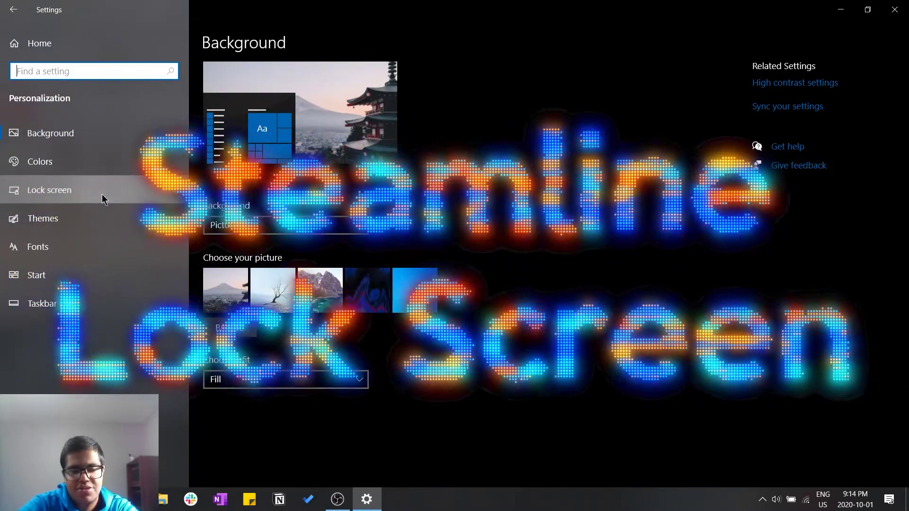
{"action": "left_click", "coordinate": [101, 194]}
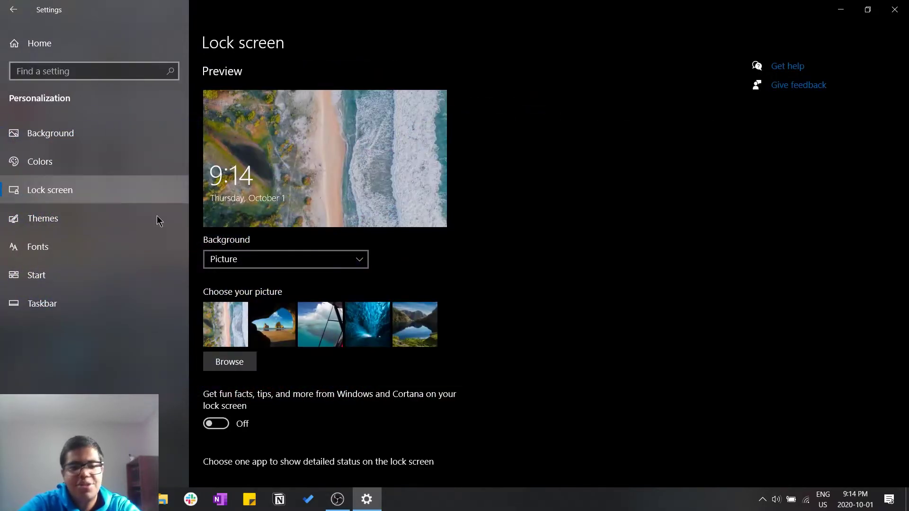
{"action": "scroll", "coordinate": [424, 328], "scroll_direction": "down", "scroll_amount": 5}
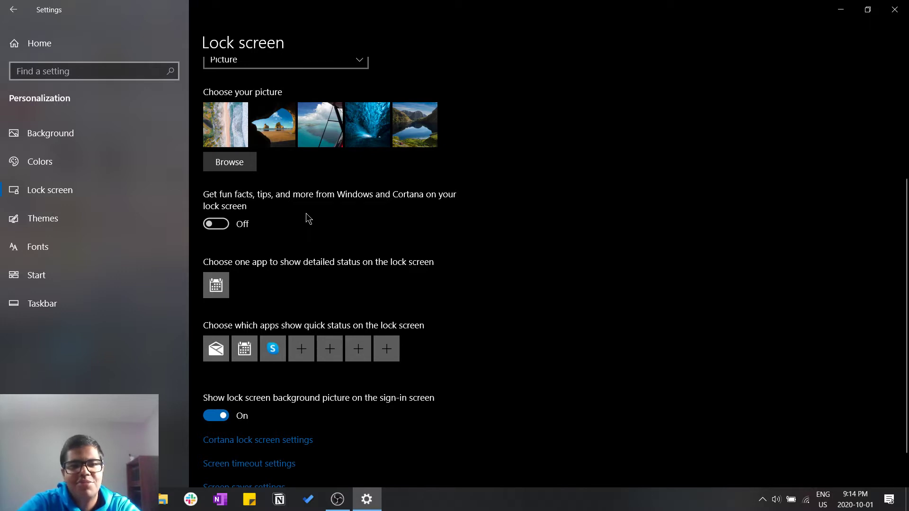
- Switch the lock screen's fun facts, tips, and more option on and back off
{"action": "scroll", "coordinate": [306, 216], "scroll_direction": "up", "scroll_amount": 5}
{"action": "left_click", "coordinate": [210, 425]}
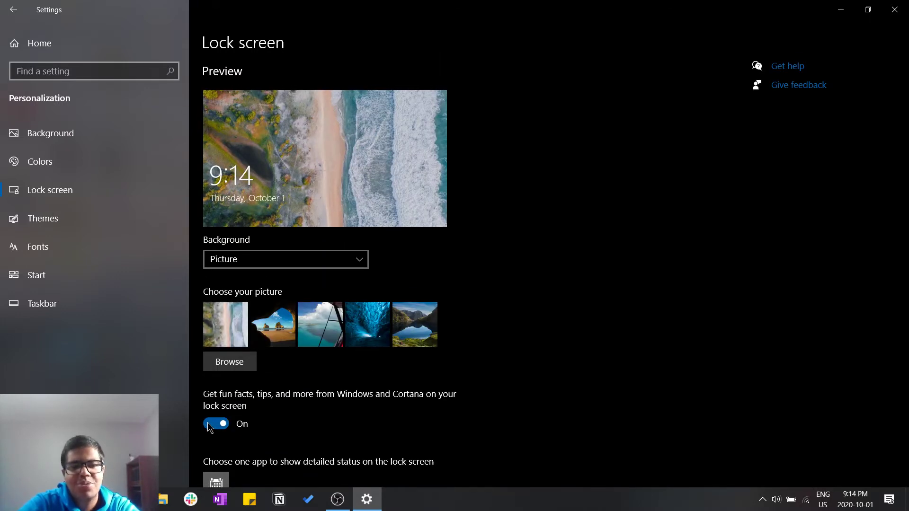
{"action": "left_click", "coordinate": [214, 426]}
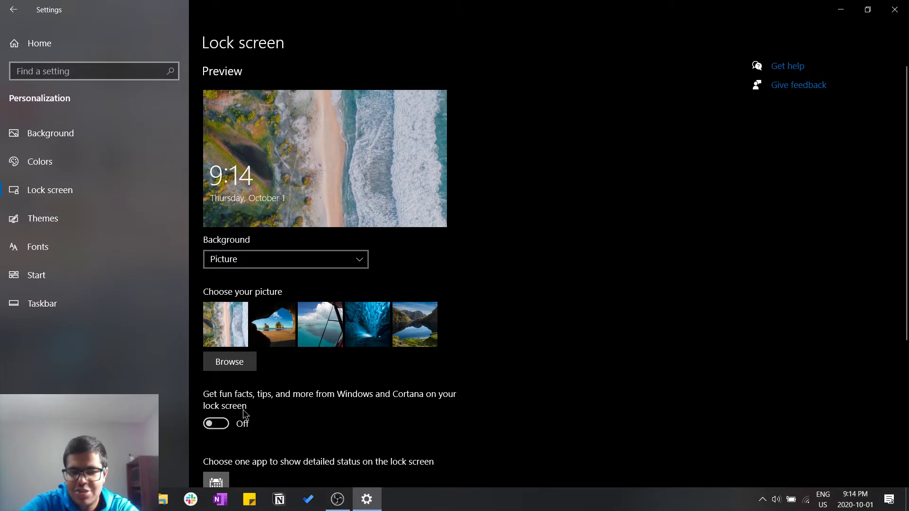
- Review the detailed and quick status app choices for the lock screen, and open the Start page of the Personalization settings
{"action": "scroll", "coordinate": [245, 414], "scroll_direction": "down", "scroll_amount": 1}
{"action": "scroll", "coordinate": [244, 414], "scroll_direction": "down", "scroll_amount": 3}
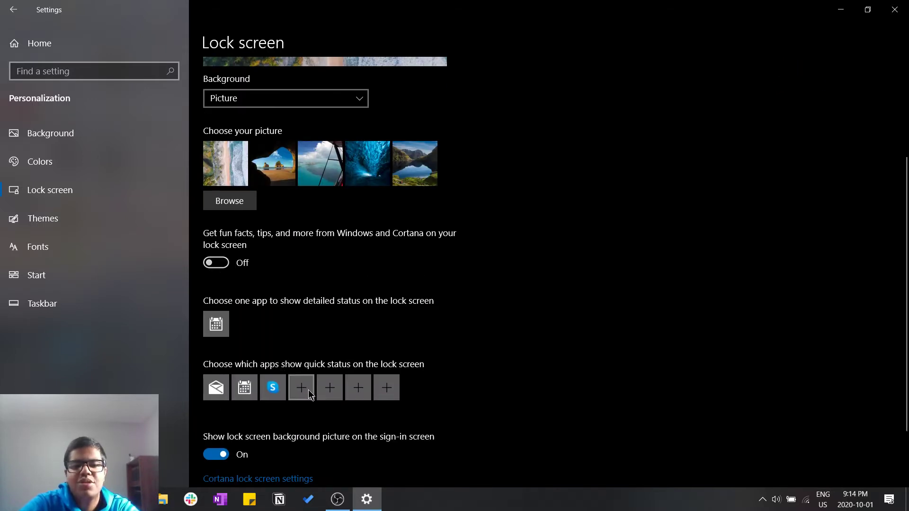
{"action": "scroll", "coordinate": [337, 388], "scroll_direction": "down", "scroll_amount": 1}
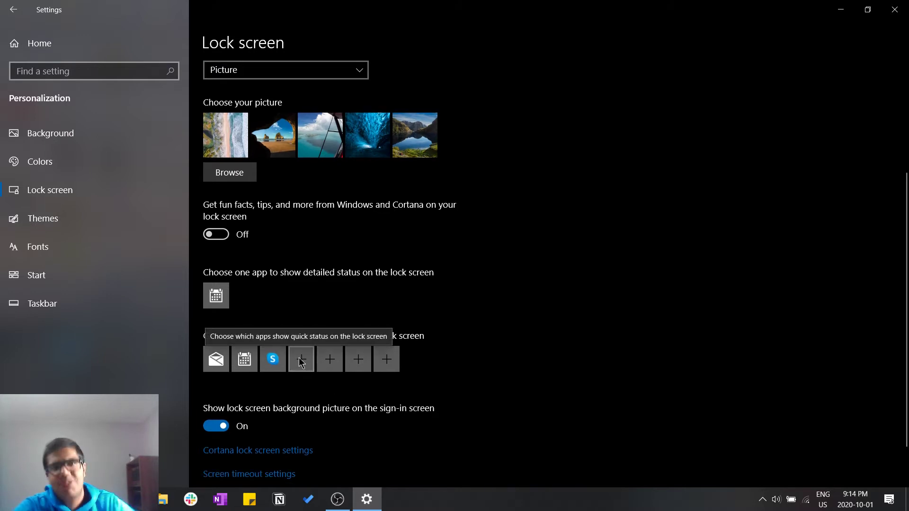
{"action": "scroll", "coordinate": [284, 355], "scroll_direction": "up", "scroll_amount": 2}
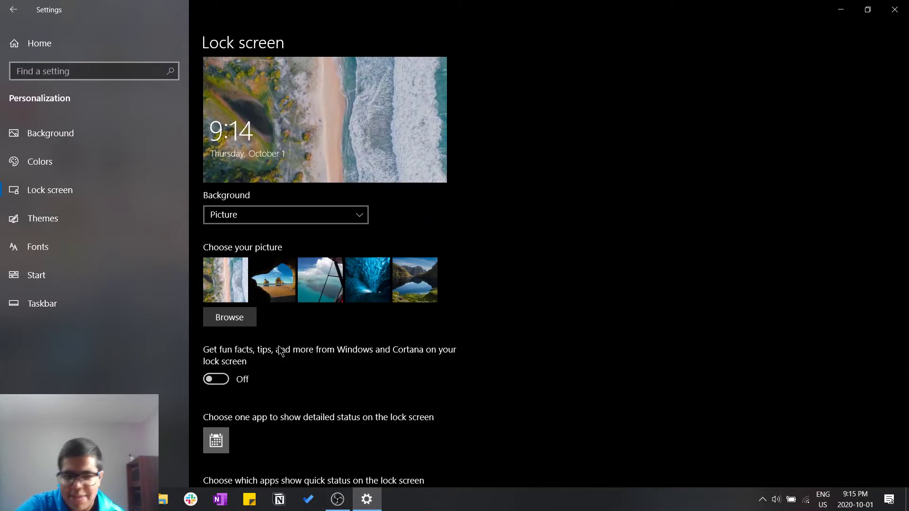
{"action": "scroll", "coordinate": [278, 350], "scroll_direction": "down", "scroll_amount": 1}
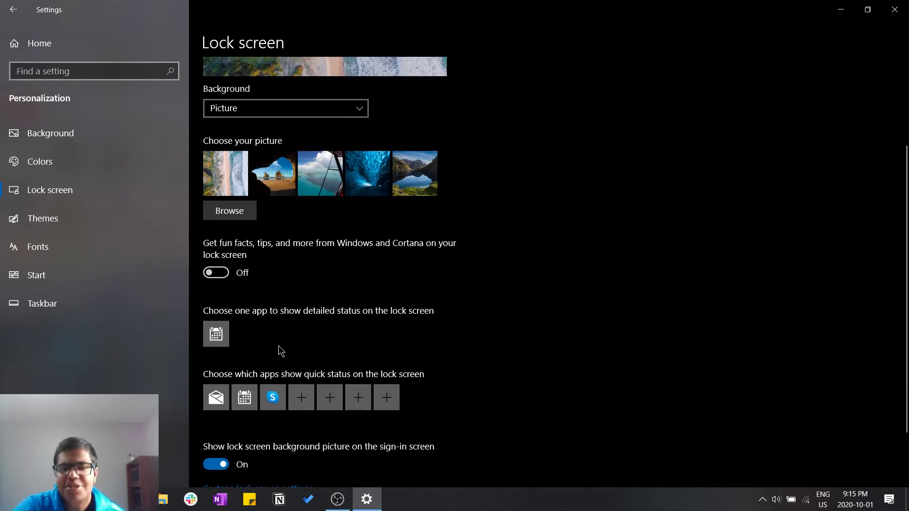
{"action": "scroll", "coordinate": [280, 350], "scroll_direction": "up", "scroll_amount": 3}
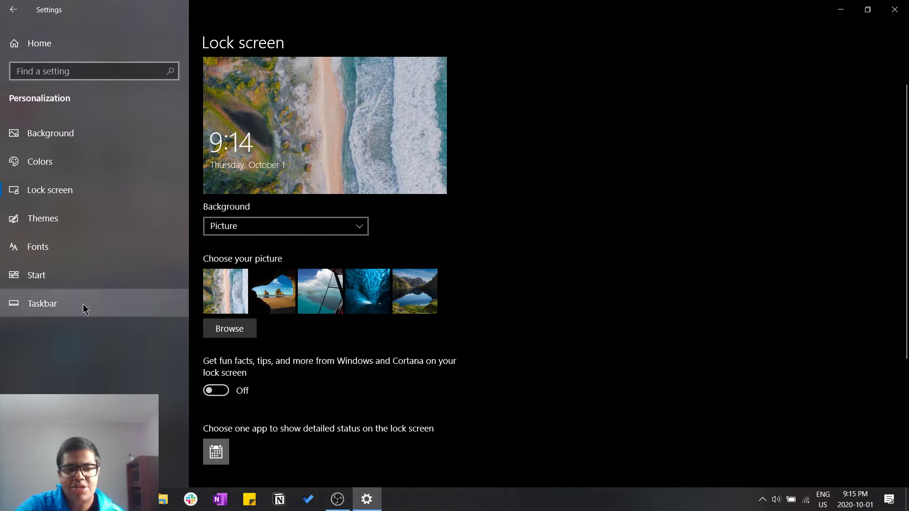
{"action": "left_click", "coordinate": [78, 279]}
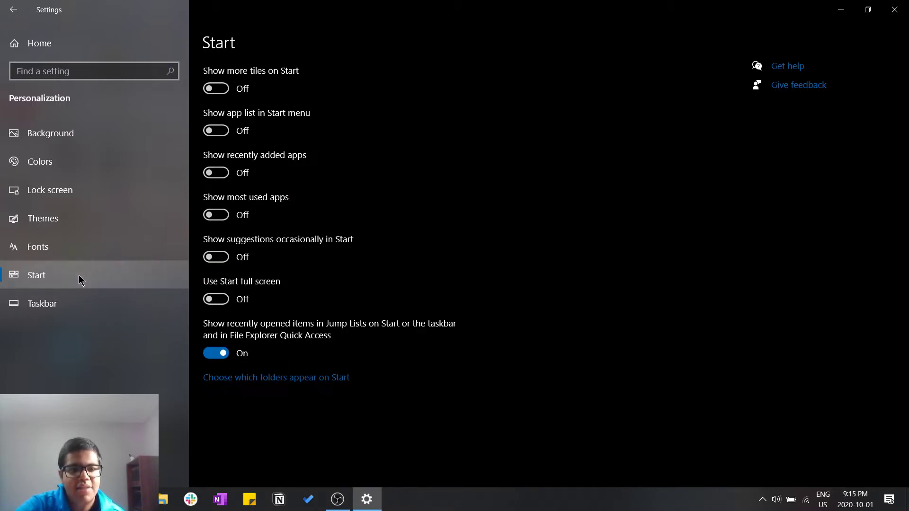
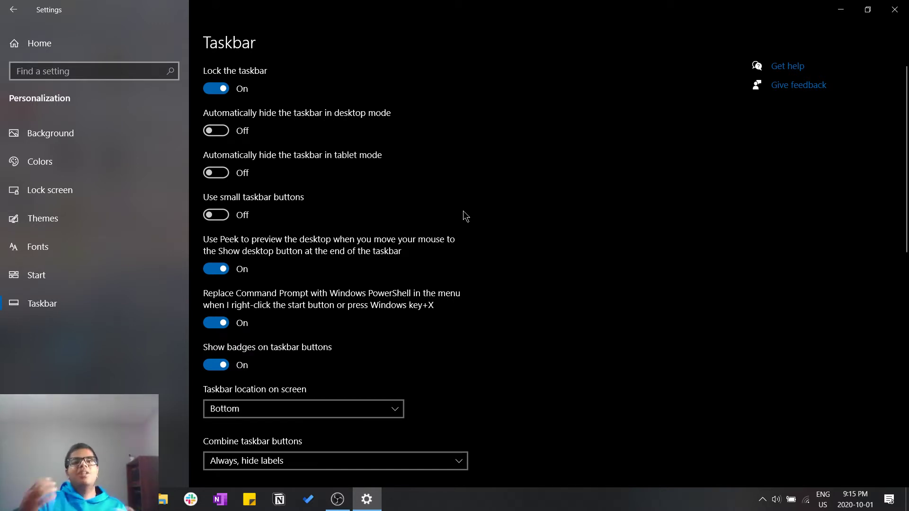
- Set Combine taskbar buttons to Never and return it to Always, hide labels
{"action": "left_click", "coordinate": [335, 459]}
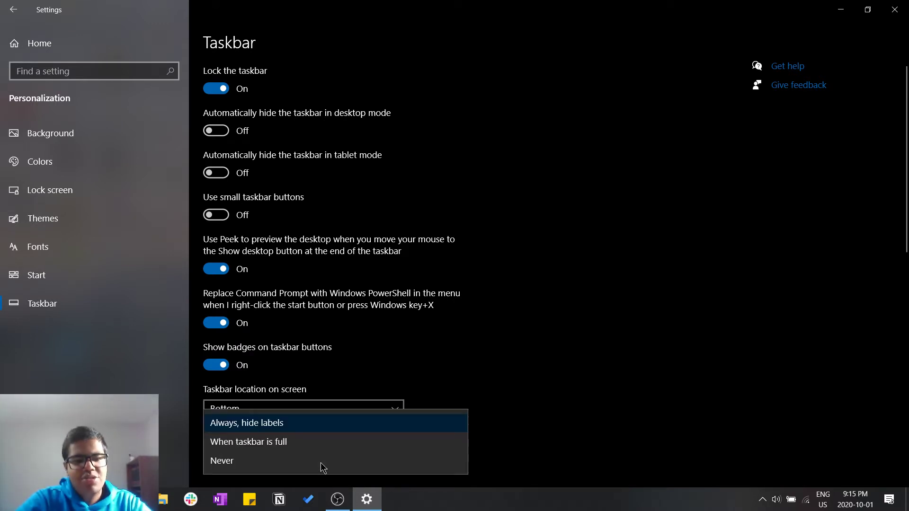
{"action": "left_click", "coordinate": [283, 462]}
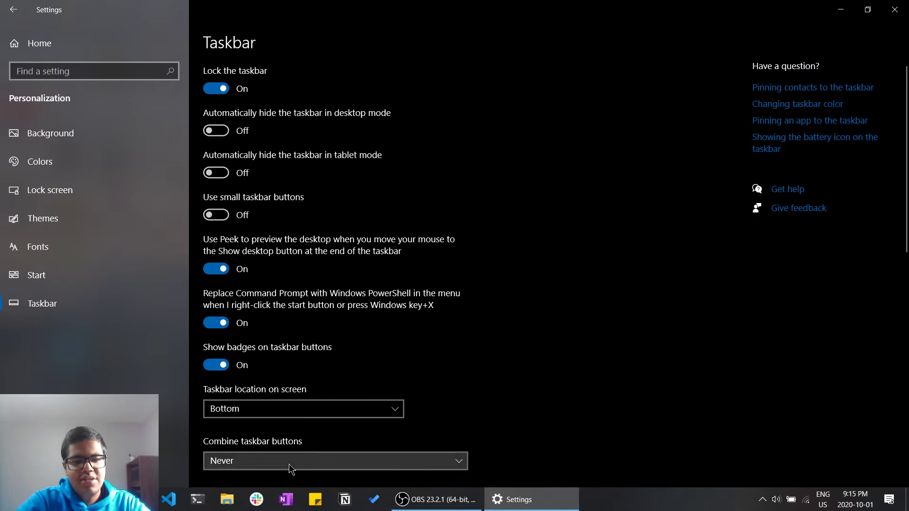
{"action": "left_click", "coordinate": [289, 463]}
{"action": "left_click", "coordinate": [280, 429]}
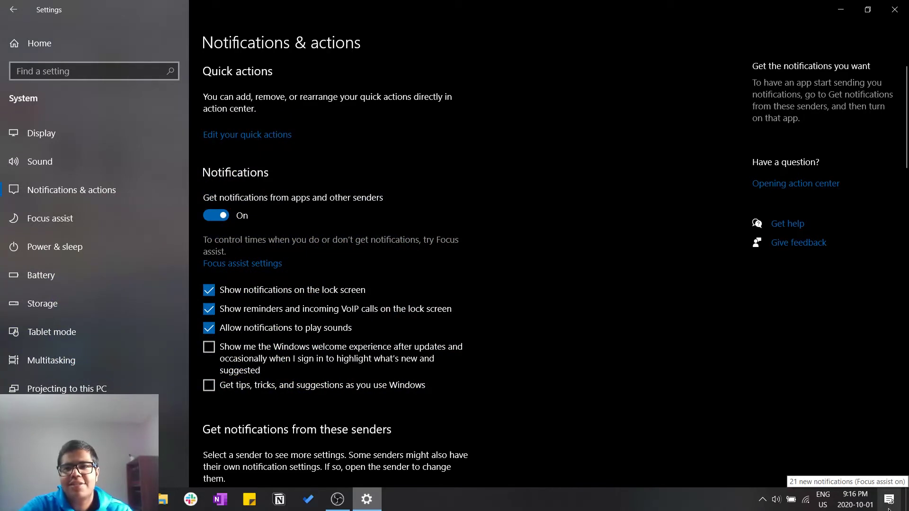
- Open the action center, find the Free up storage space notification, and turn off all notifications for Storage settings
{"action": "left_click", "coordinate": [889, 508]}
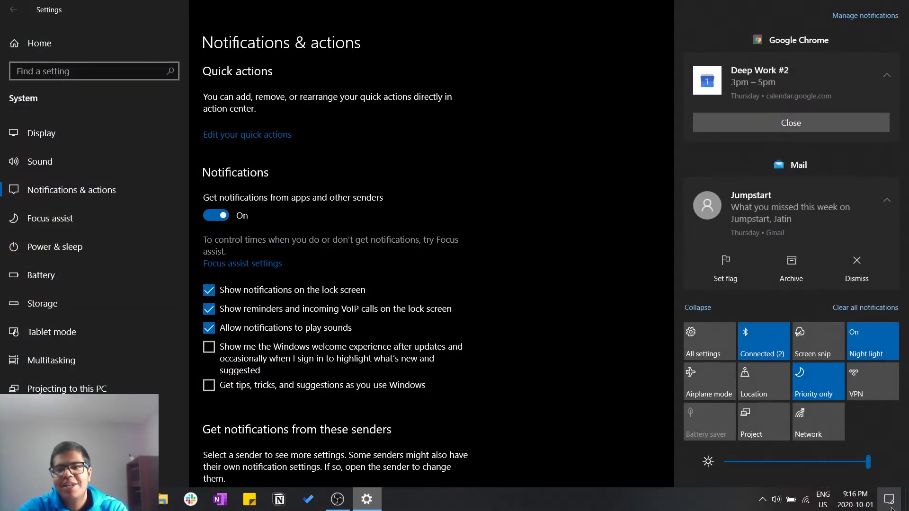
{"action": "scroll", "coordinate": [809, 239], "scroll_direction": "down", "scroll_amount": 10}
{"action": "scroll", "coordinate": [809, 239], "scroll_direction": "up", "scroll_amount": 5}
{"action": "scroll", "coordinate": [809, 239], "scroll_direction": "down", "scroll_amount": 5}
{"action": "scroll", "coordinate": [809, 239], "scroll_direction": "up", "scroll_amount": 1}
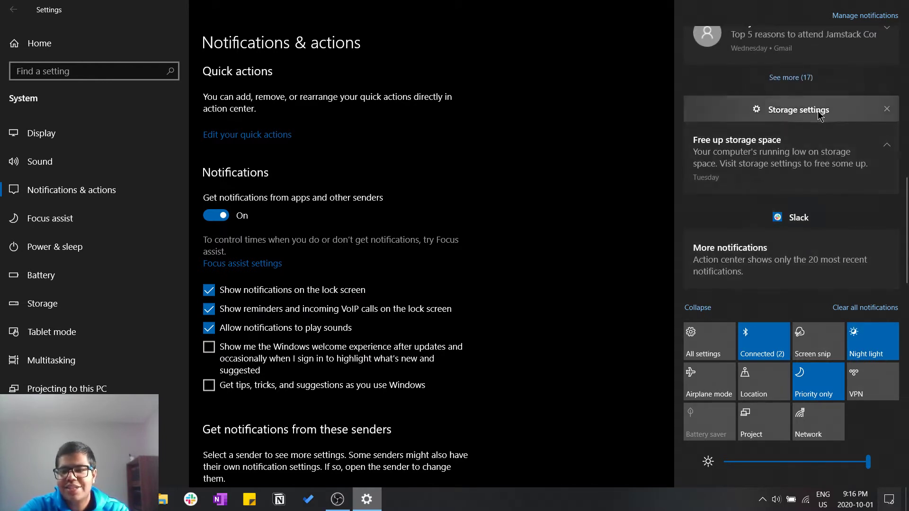
{"action": "left_click", "coordinate": [887, 156]}
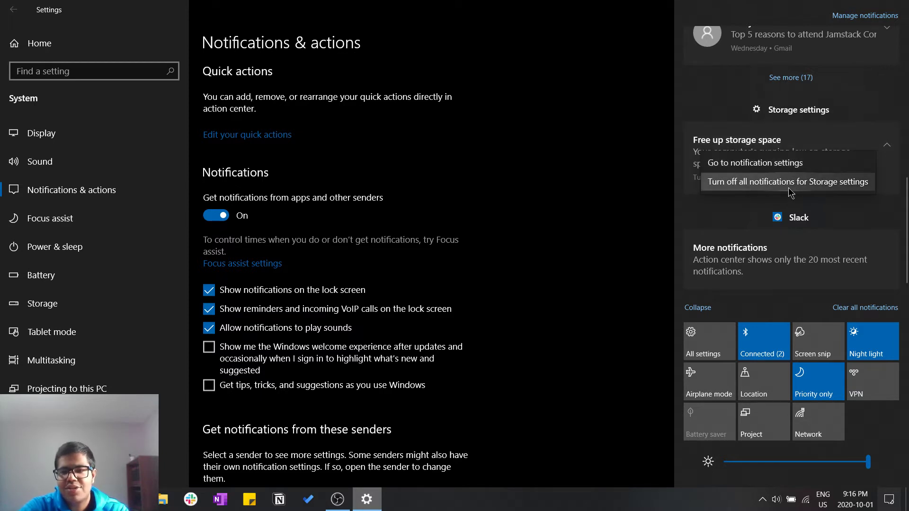
{"action": "left_click", "coordinate": [705, 182]}
- Turn off all notifications for Mail from its newest notification in the action center
{"action": "scroll", "coordinate": [795, 223], "scroll_direction": "down", "scroll_amount": 1}
{"action": "scroll", "coordinate": [852, 151], "scroll_direction": "up", "scroll_amount": 3}
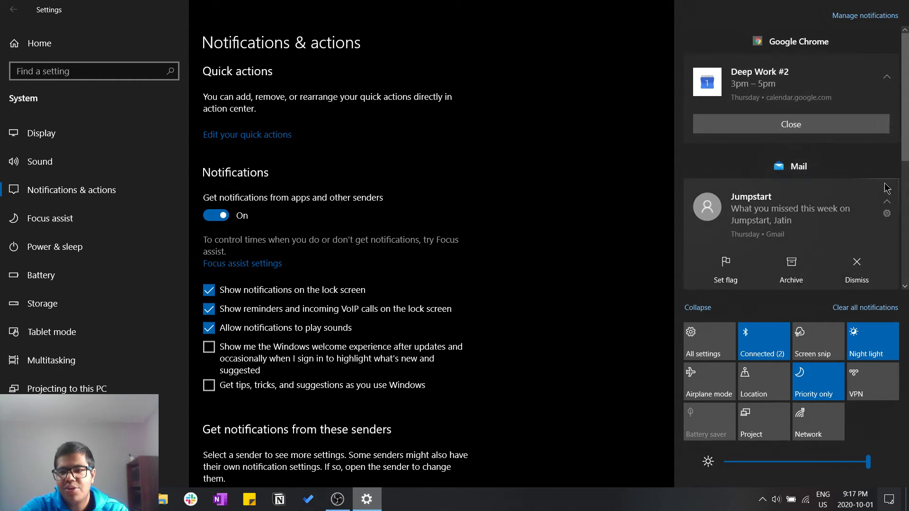
{"action": "left_click", "coordinate": [887, 213]}
{"action": "left_click", "coordinate": [802, 242]}
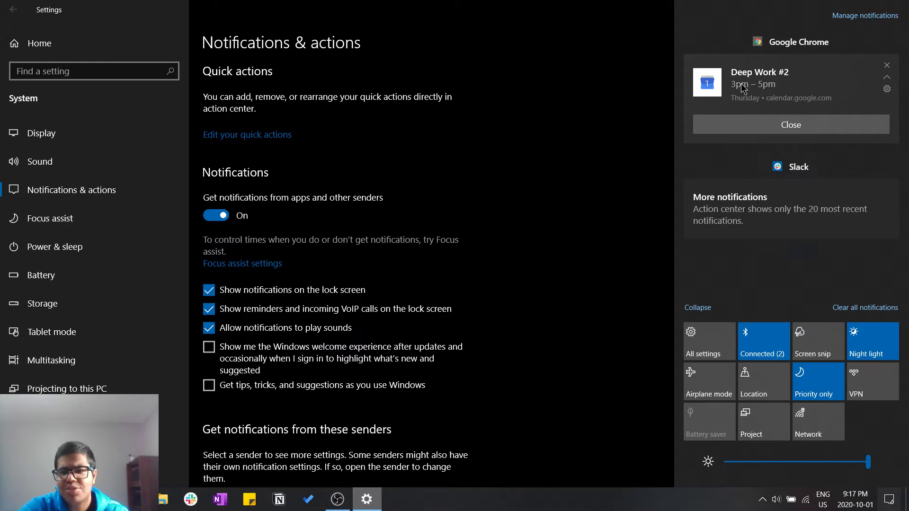
- Dismiss the Deep Work #2 notification, clear all remaining notifications, and leave the action center
{"action": "left_click", "coordinate": [768, 119]}
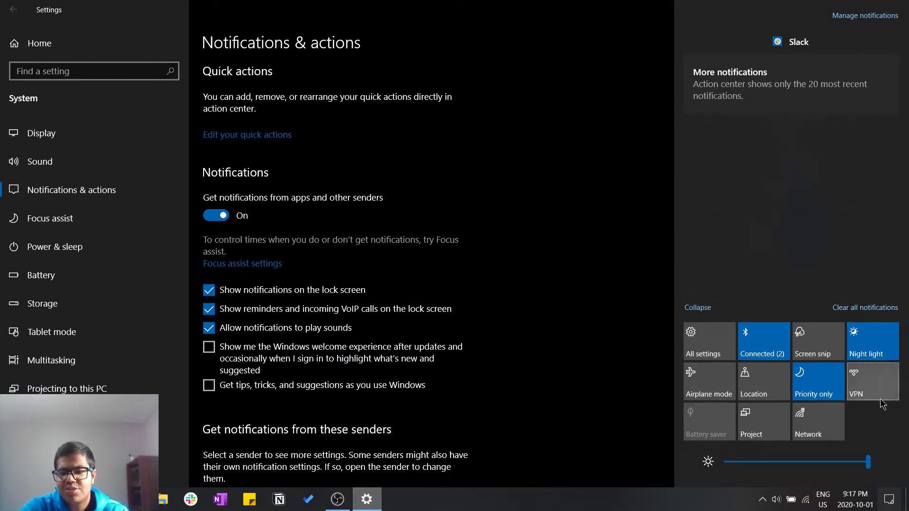
{"action": "left_click", "coordinate": [870, 316]}
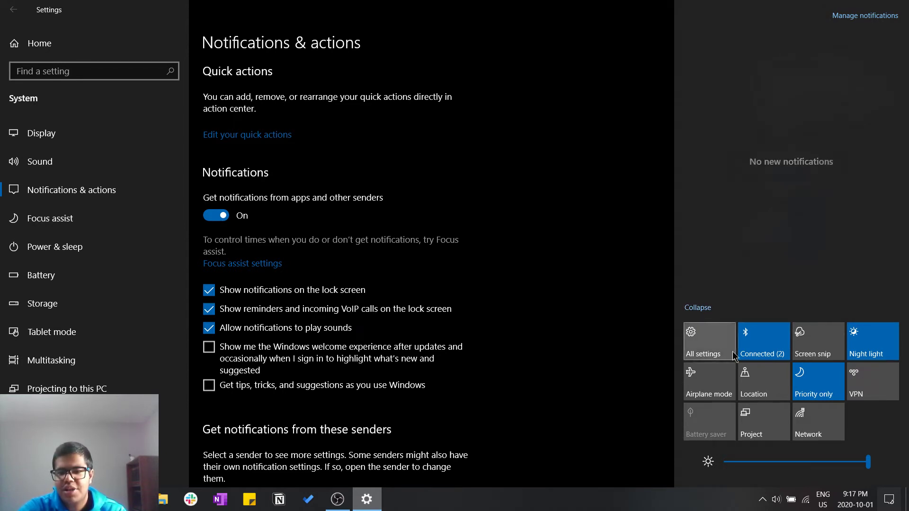
{"action": "left_click", "coordinate": [419, 237]}
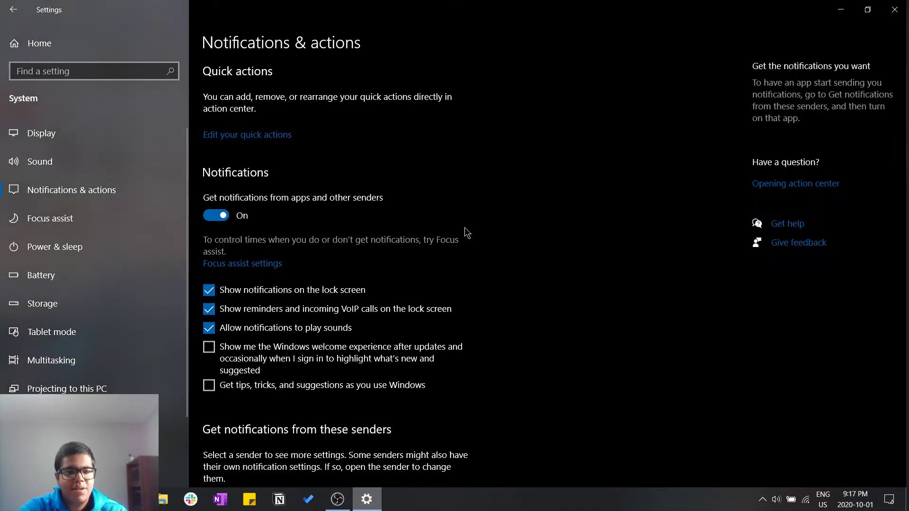
- Switch notifications from apps and other senders off and back on
{"action": "left_click", "coordinate": [229, 216]}
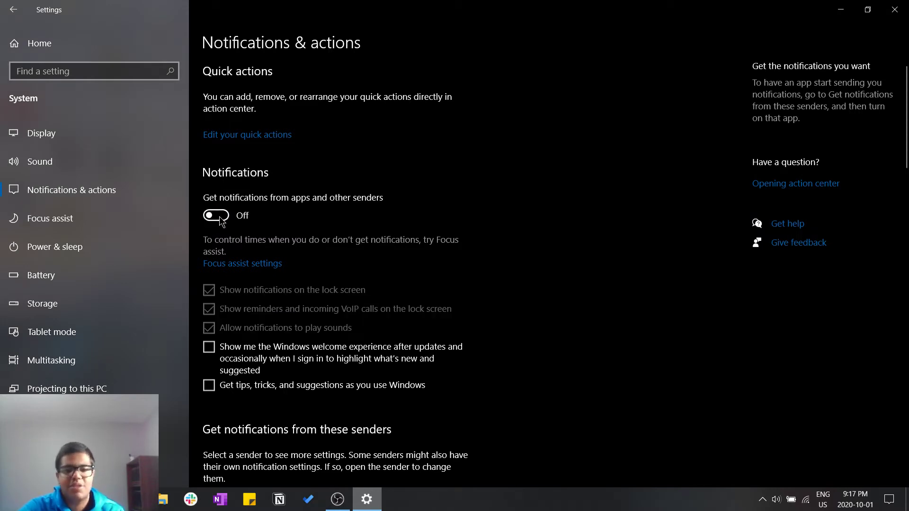
{"action": "left_click", "coordinate": [218, 221]}
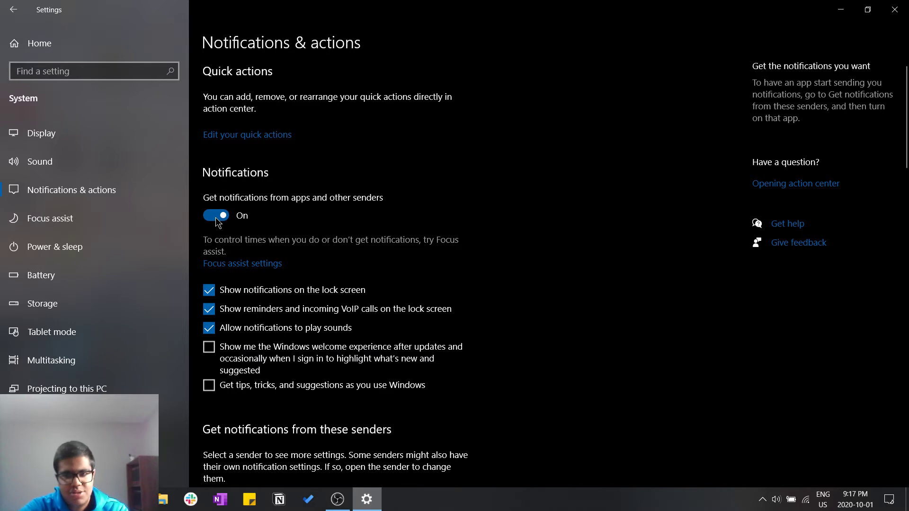
- Examine the per-app notification switches in the senders list, and return to the start of the Notifications & actions page
{"action": "scroll", "coordinate": [381, 303], "scroll_direction": "down", "scroll_amount": 5}
{"action": "scroll", "coordinate": [381, 301], "scroll_direction": "down", "scroll_amount": 2}
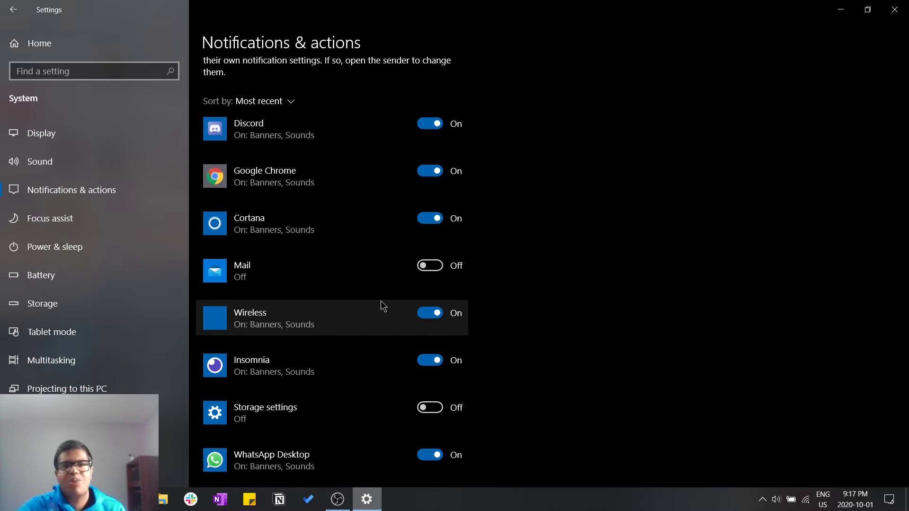
{"action": "scroll", "coordinate": [457, 217], "scroll_direction": "down", "scroll_amount": 5}
{"action": "scroll", "coordinate": [458, 217], "scroll_direction": "up", "scroll_amount": 15}
{"action": "scroll", "coordinate": [459, 218], "scroll_direction": "down", "scroll_amount": 1}
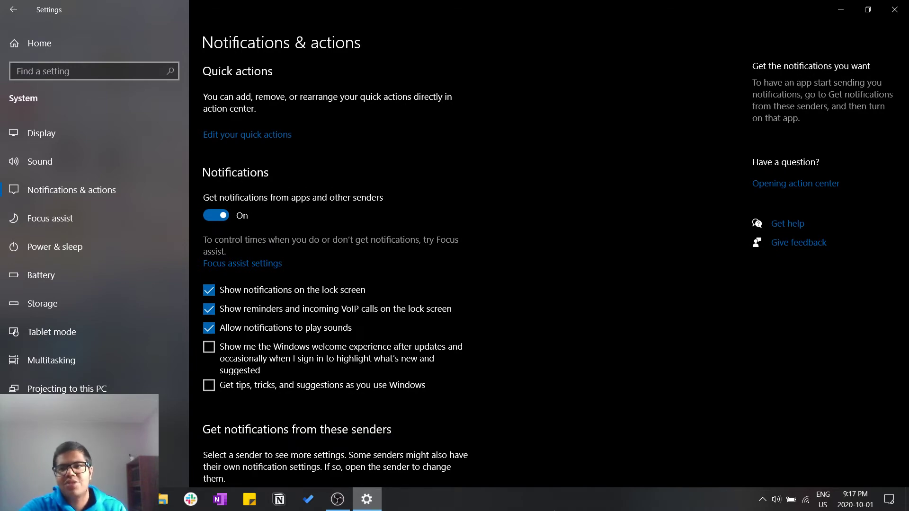
- Open Task Manager and switch it to the compact view and back to full details
{"action": "right_click", "coordinate": [555, 506]}
{"action": "left_click", "coordinate": [595, 455]}
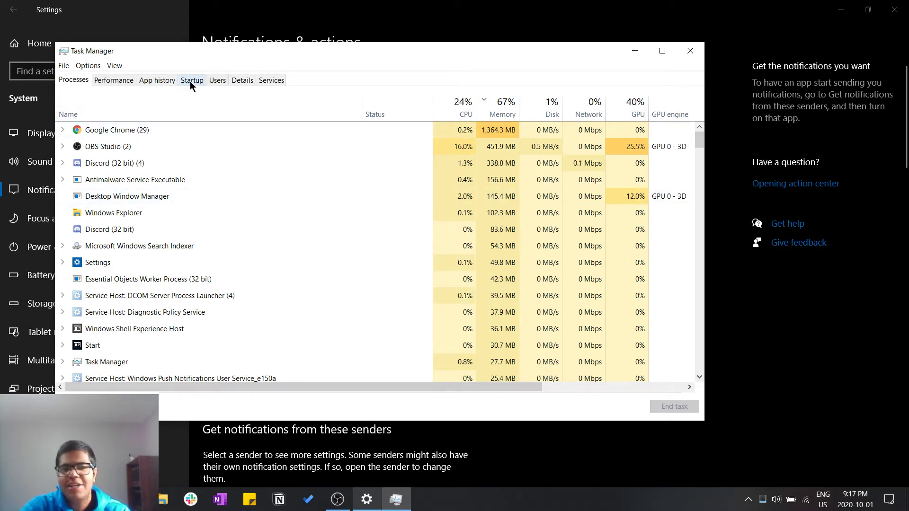
{"action": "left_click", "coordinate": [88, 406]}
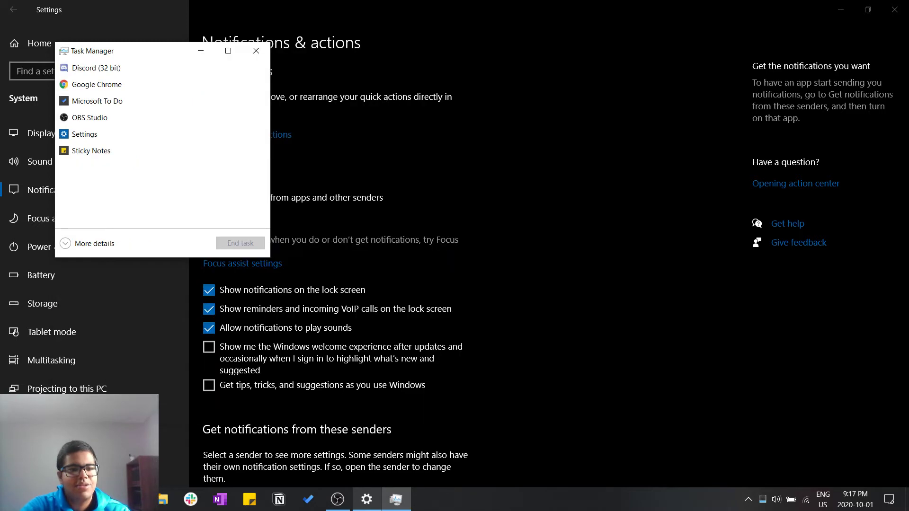
{"action": "left_click", "coordinate": [77, 246]}
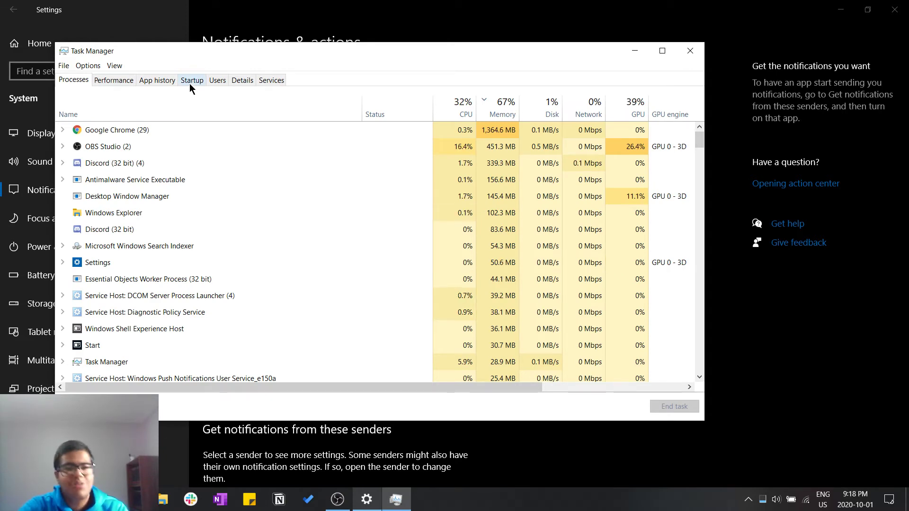
- Examine the status and startup impact of all startup programs in Task Manager, and close it
{"action": "left_click", "coordinate": [191, 81]}
{"action": "scroll", "coordinate": [178, 184], "scroll_direction": "down", "scroll_amount": 7}
{"action": "scroll", "coordinate": [178, 183], "scroll_direction": "up", "scroll_amount": 7}
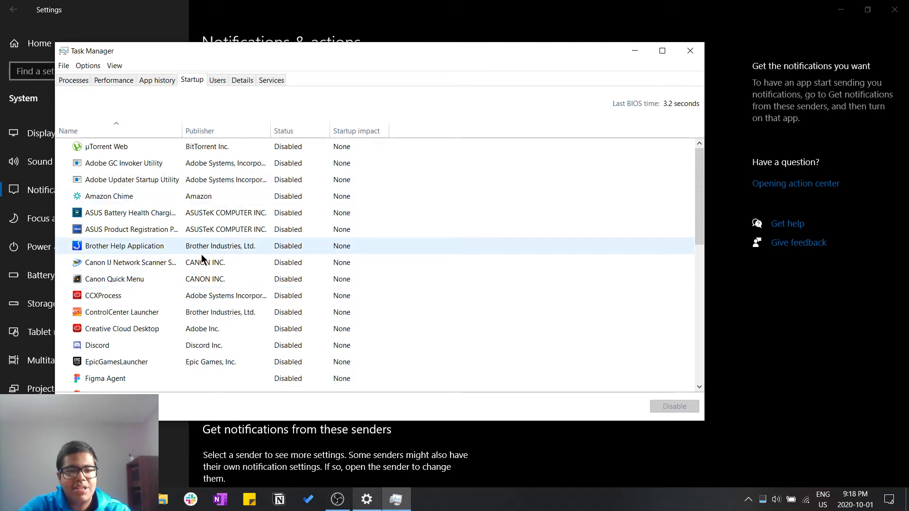
{"action": "scroll", "coordinate": [188, 149], "scroll_direction": "down", "scroll_amount": 7}
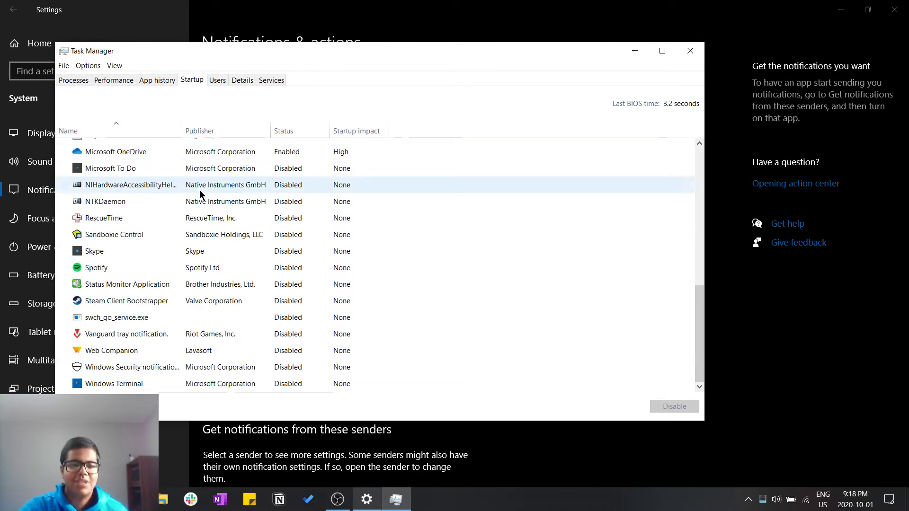
{"action": "left_click", "coordinate": [208, 168]}
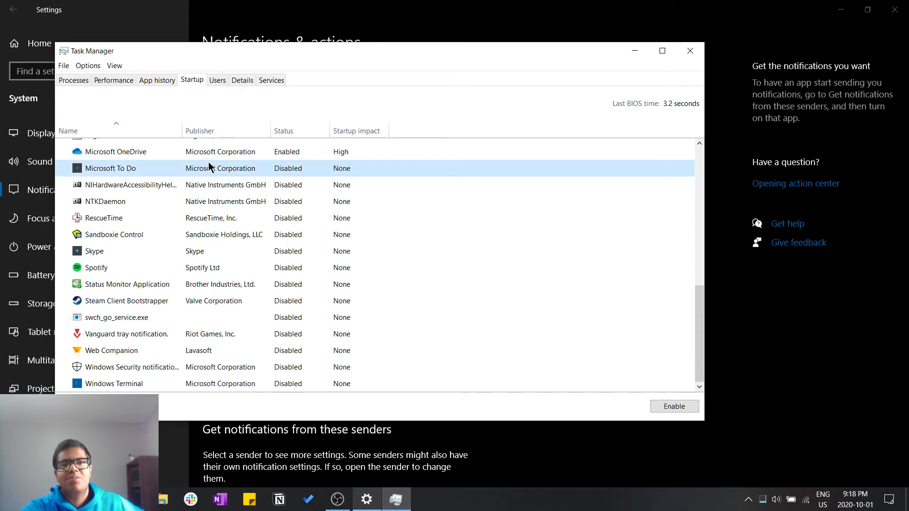
{"action": "scroll", "coordinate": [209, 168], "scroll_direction": "up", "scroll_amount": 4}
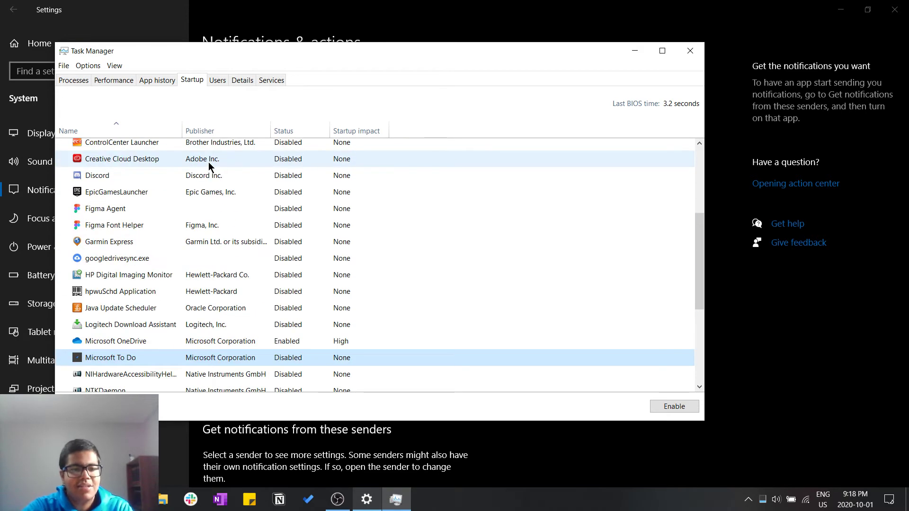
{"action": "scroll", "coordinate": [208, 166], "scroll_direction": "up", "scroll_amount": 4}
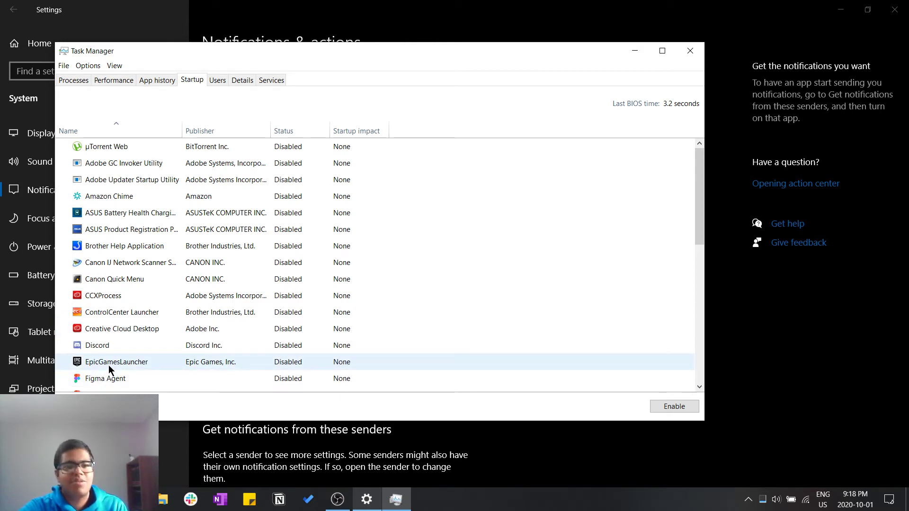
{"action": "left_click", "coordinate": [107, 282]}
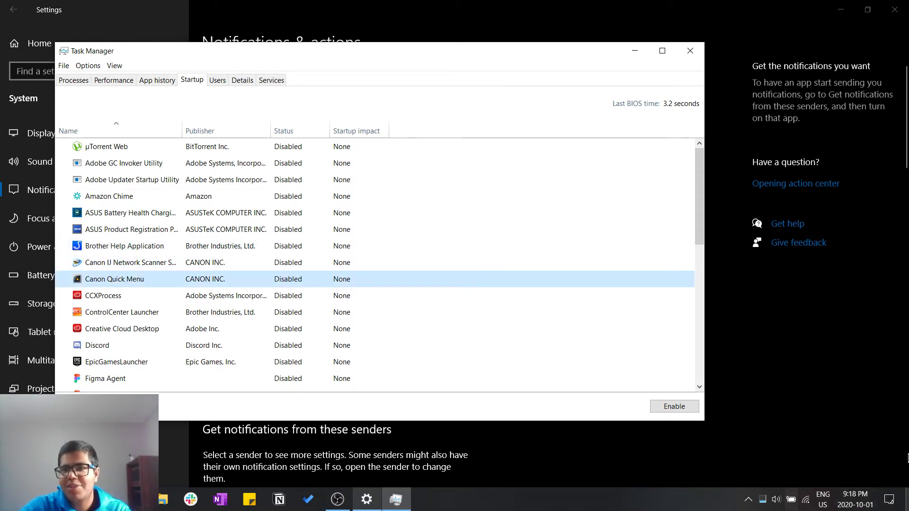
{"action": "left_click", "coordinate": [682, 50]}
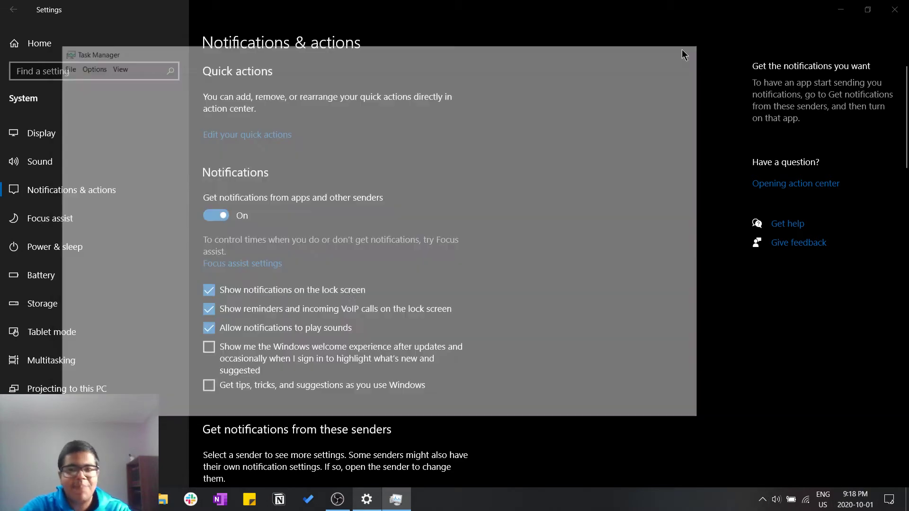
- Check the hidden background programs in the system tray and the installed keyboard languages, and close Settings
{"action": "left_click", "coordinate": [763, 503]}
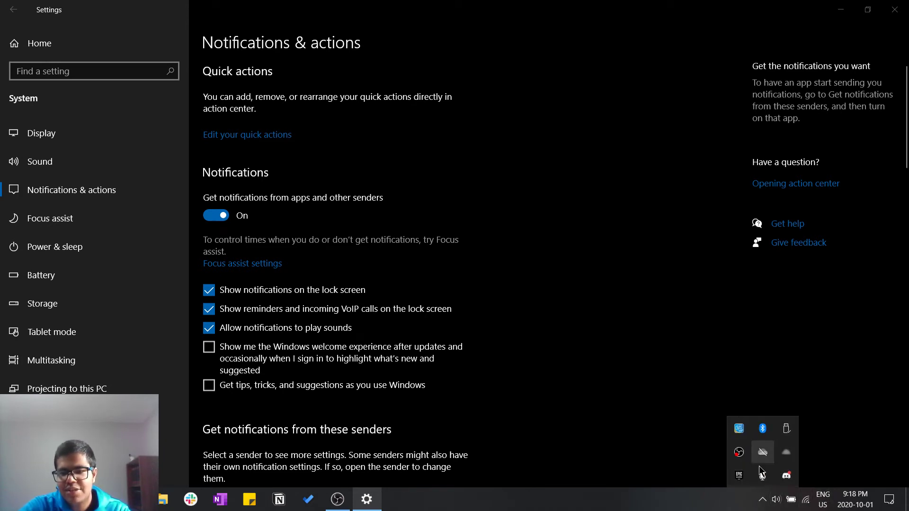
{"action": "left_click", "coordinate": [763, 501]}
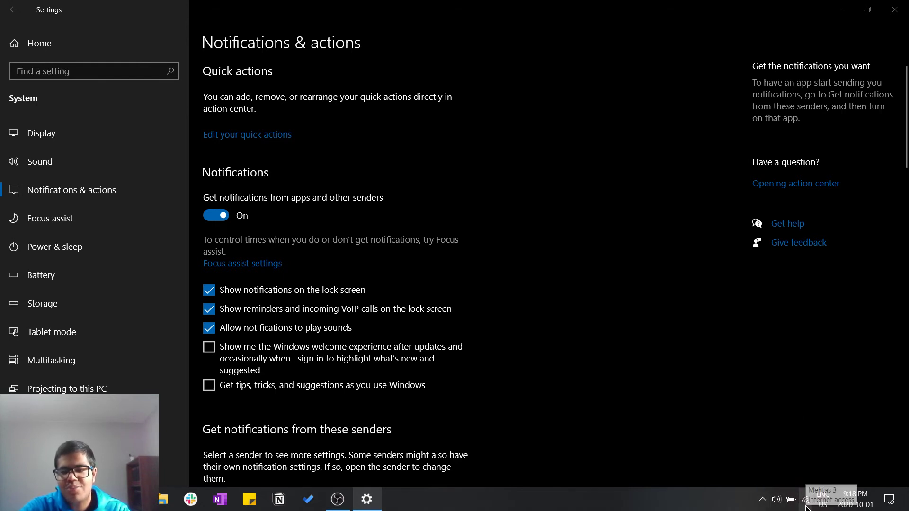
{"action": "left_click", "coordinate": [822, 503]}
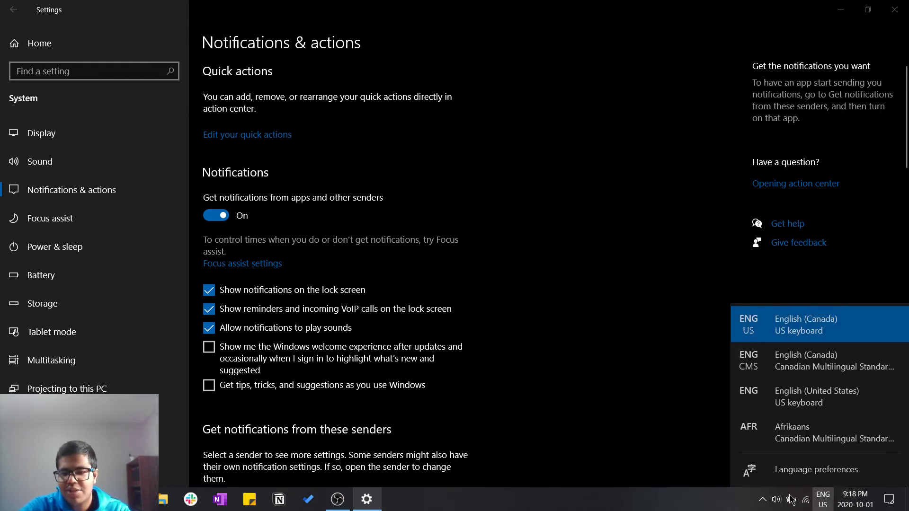
{"action": "left_click", "coordinate": [706, 509]}
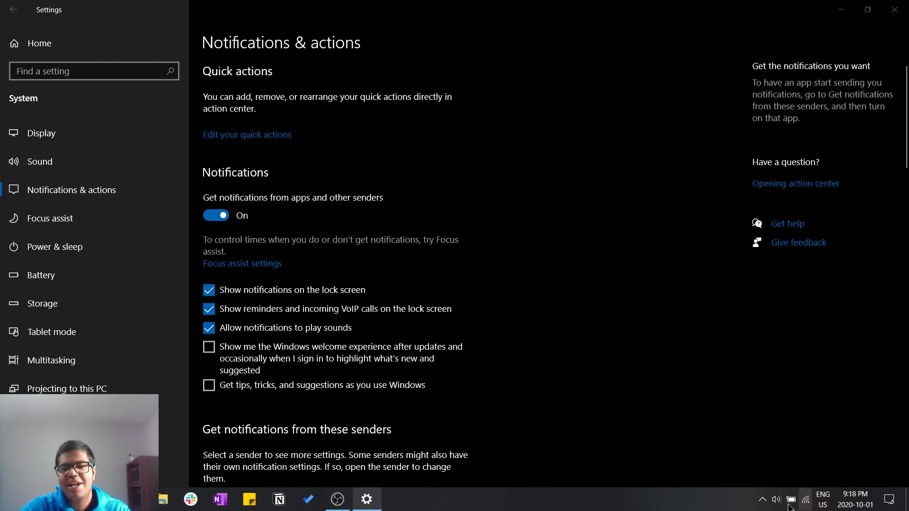
{"action": "key", "text": "alt+F4"}
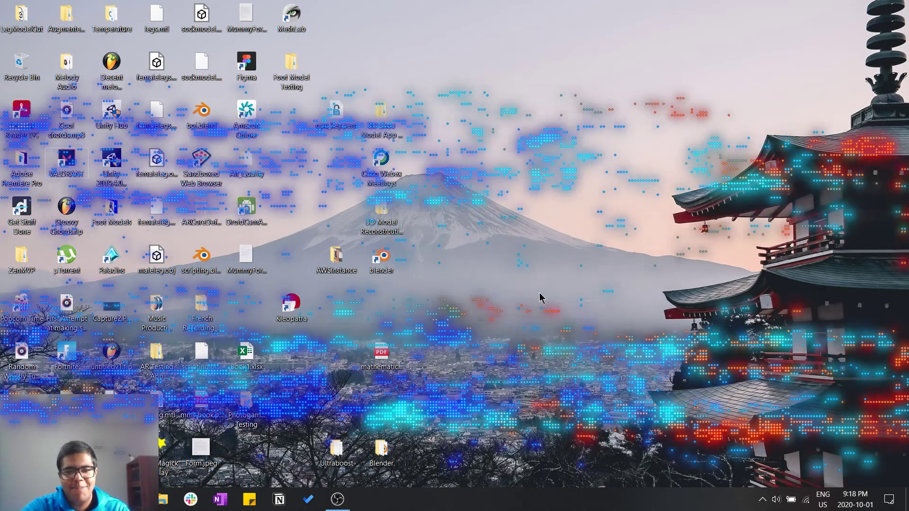
{"action": "right_click", "coordinate": [539, 293]}
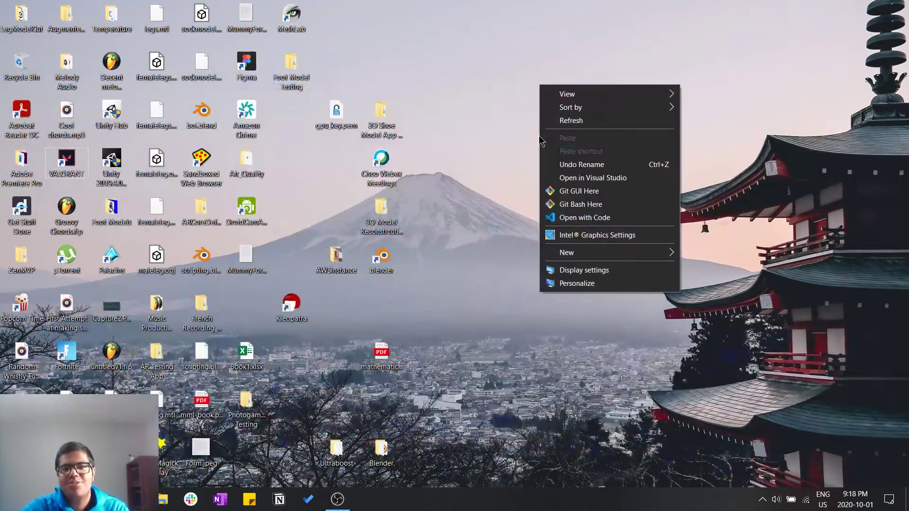
{"action": "key", "text": "Down"}
{"action": "key", "text": "Right"}
{"action": "key", "text": "Left"}
{"action": "key", "text": "Down"}
{"action": "key", "text": "Right"}
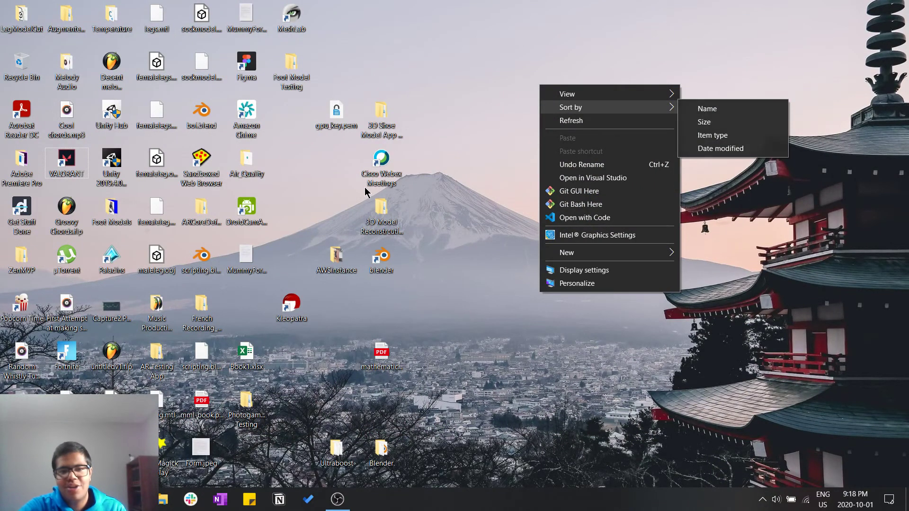
{"action": "left_click", "coordinate": [384, 204]}
{"action": "right_click", "coordinate": [385, 209]}
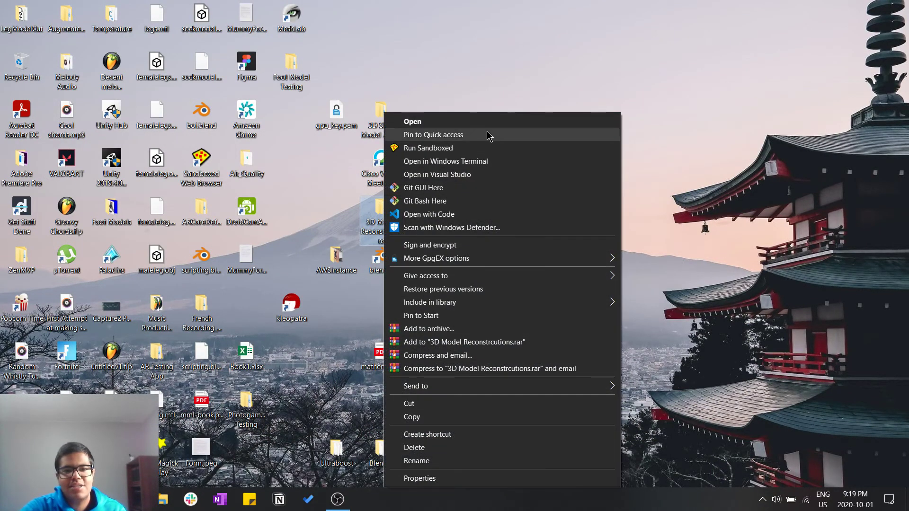
{"action": "left_click", "coordinate": [767, 221]}
- Turn on automatic arrangement of the desktop icons
{"action": "right_click", "coordinate": [767, 220]}
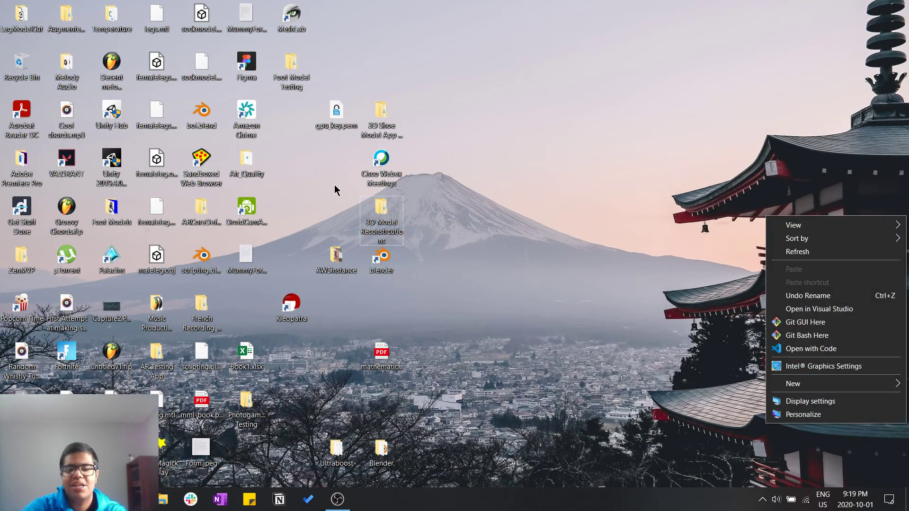
{"action": "mouse_move", "coordinate": [825, 230]}
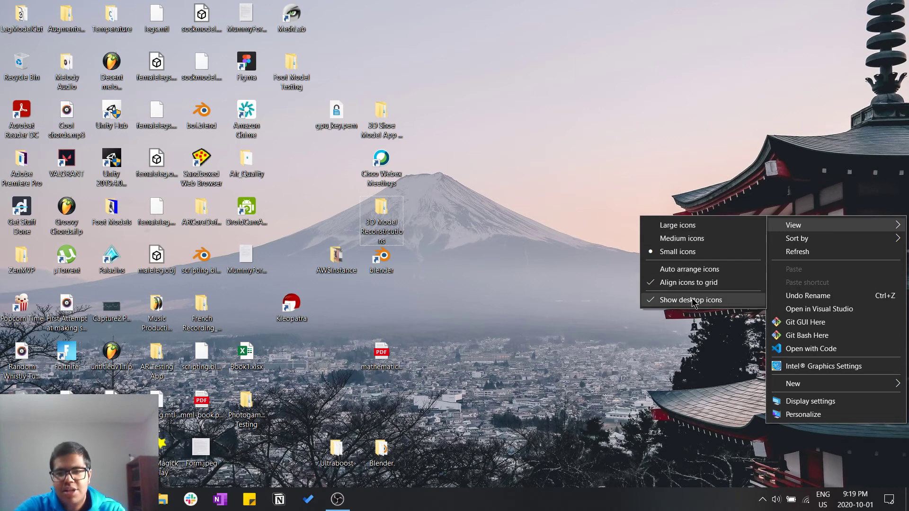
{"action": "left_click", "coordinate": [649, 274]}
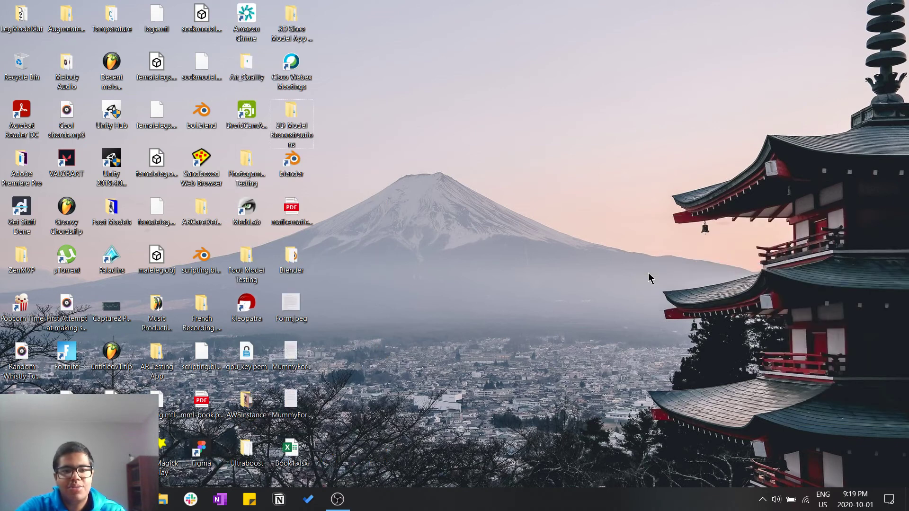
- Hide all desktop icons so only the wallpaper and taskbar are displayed
{"action": "right_click", "coordinate": [582, 271]}
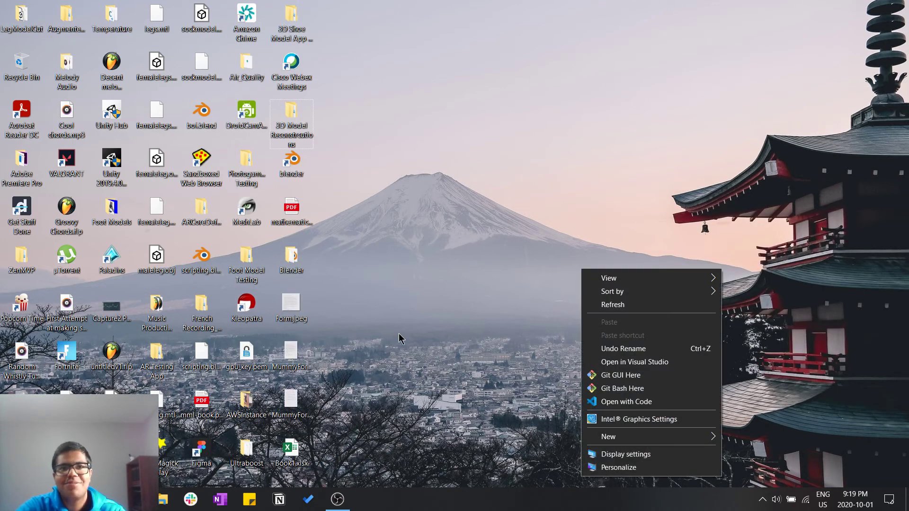
{"action": "mouse_move", "coordinate": [602, 278]}
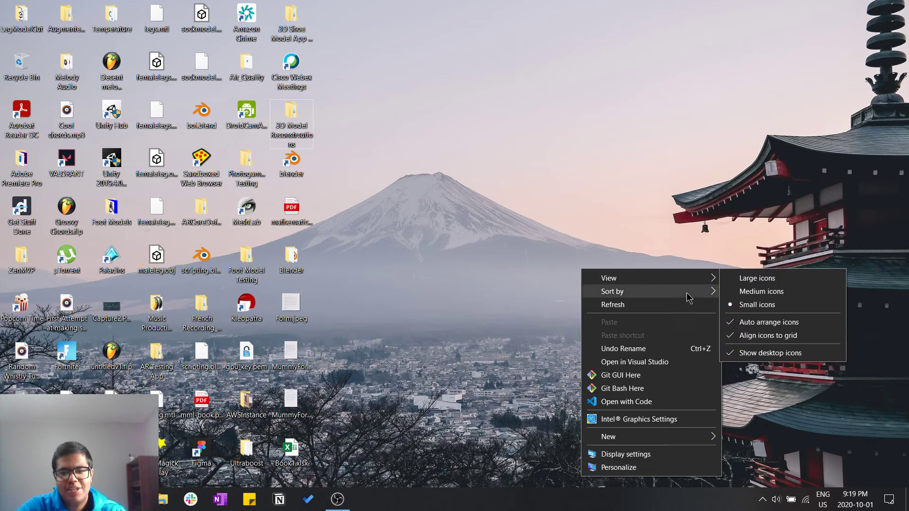
{"action": "left_click", "coordinate": [732, 353]}
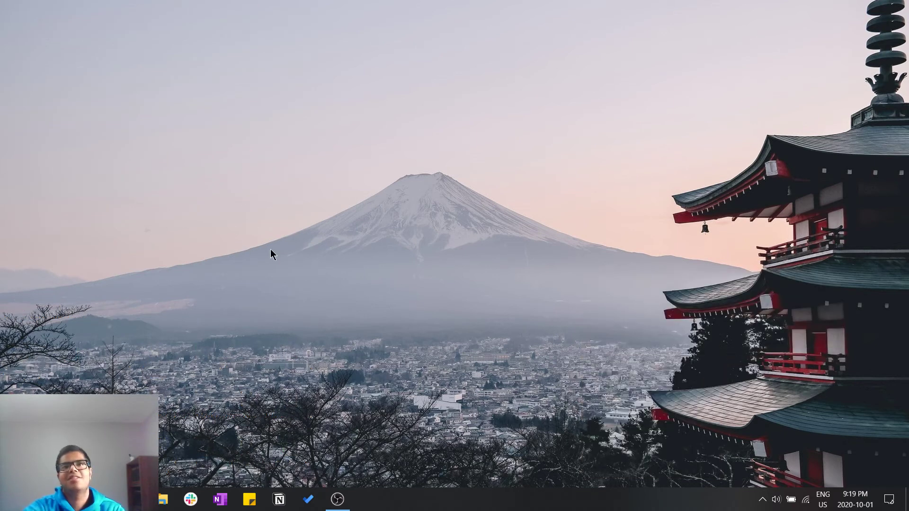
{"action": "right_click", "coordinate": [609, 277]}
{"action": "left_click", "coordinate": [461, 469]}
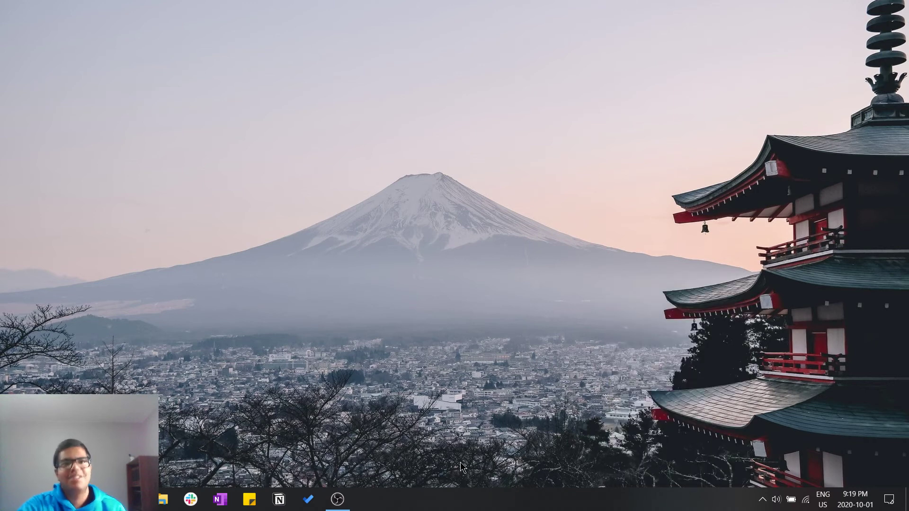
- Look through the pinned tile groups in the Start menu and close it
{"action": "key", "text": "super"}
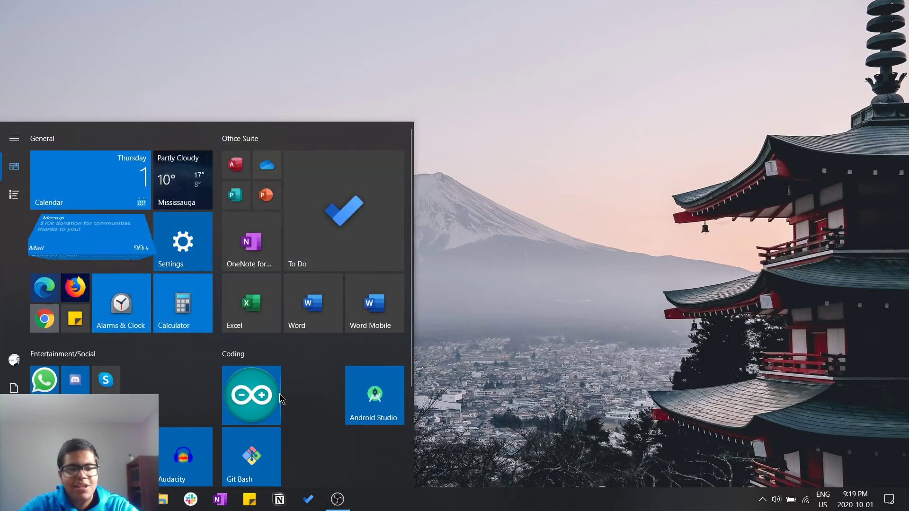
{"action": "scroll", "coordinate": [280, 399], "scroll_direction": "down", "scroll_amount": 3}
{"action": "left_click", "coordinate": [687, 376]}
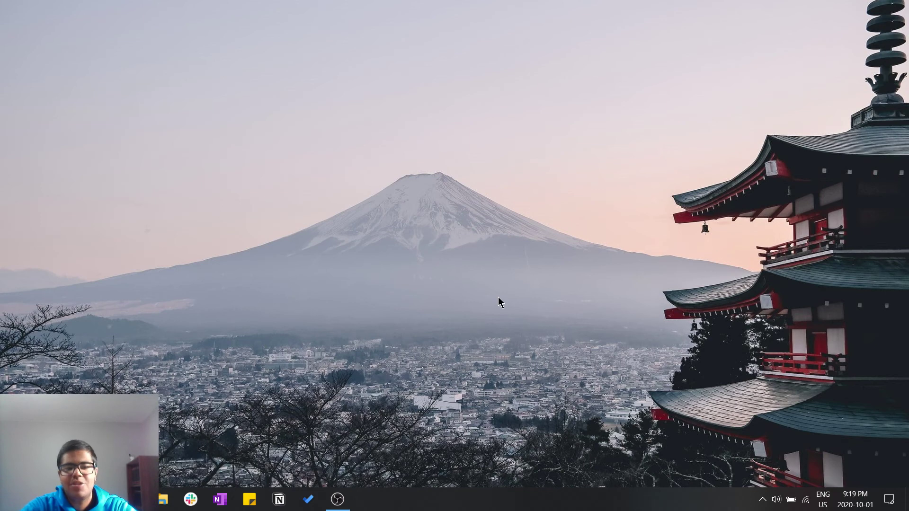